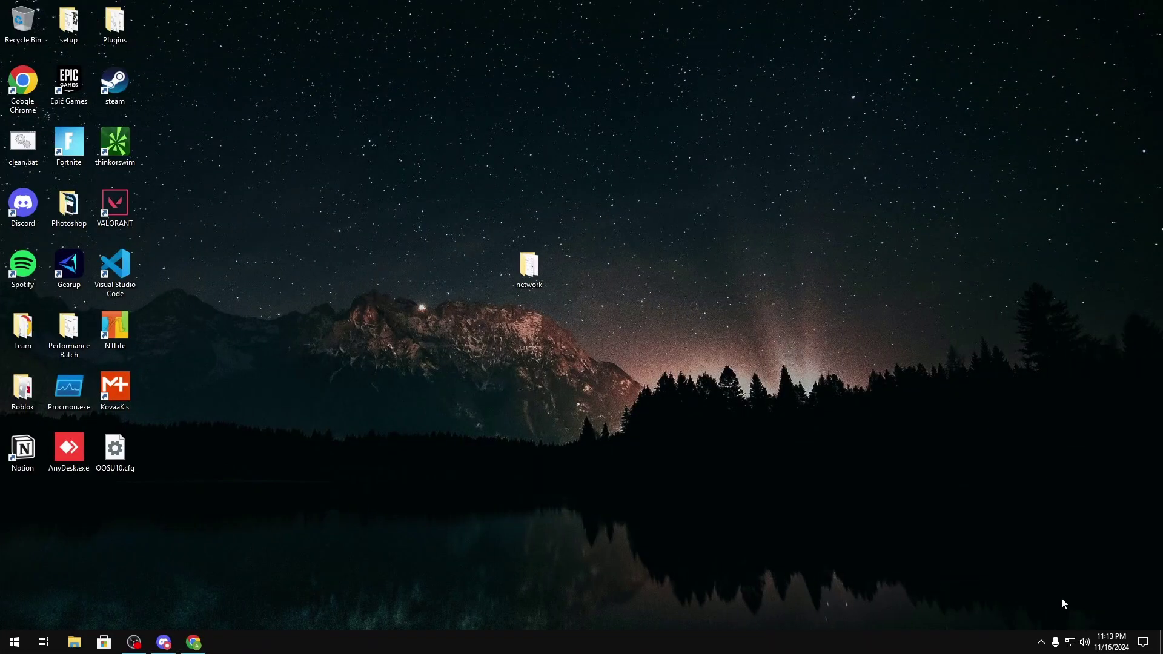
Step: Open the Ethernet adapter's Properties from Network Connections via the tray's network settings
right_click(1070, 642)
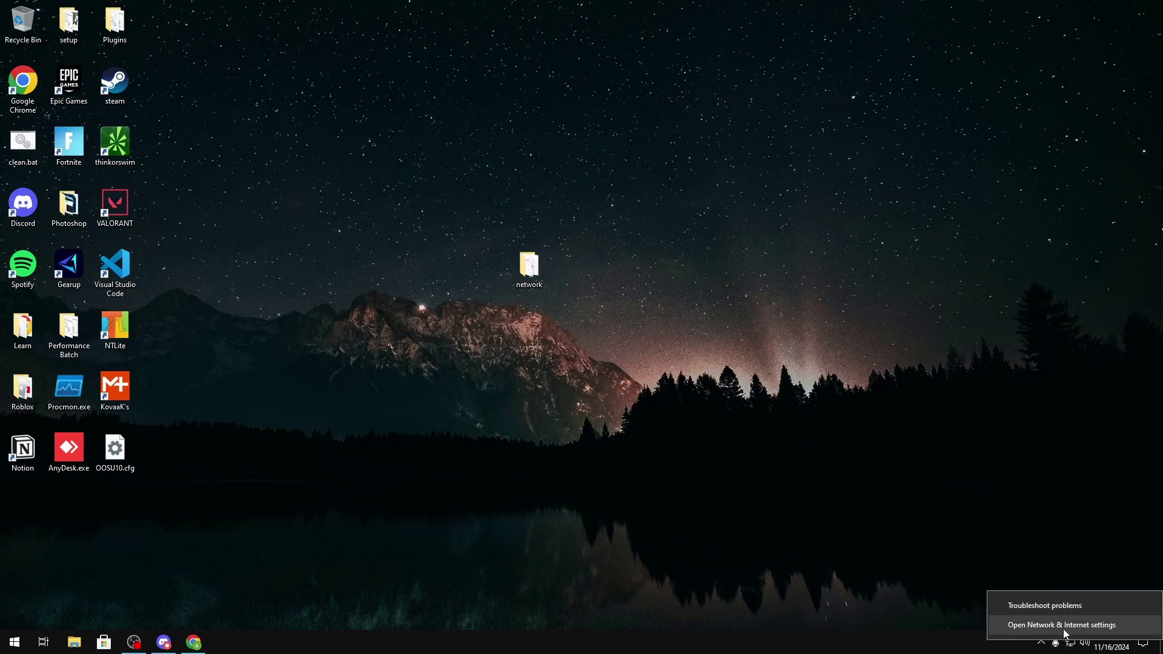
left_click(1064, 628)
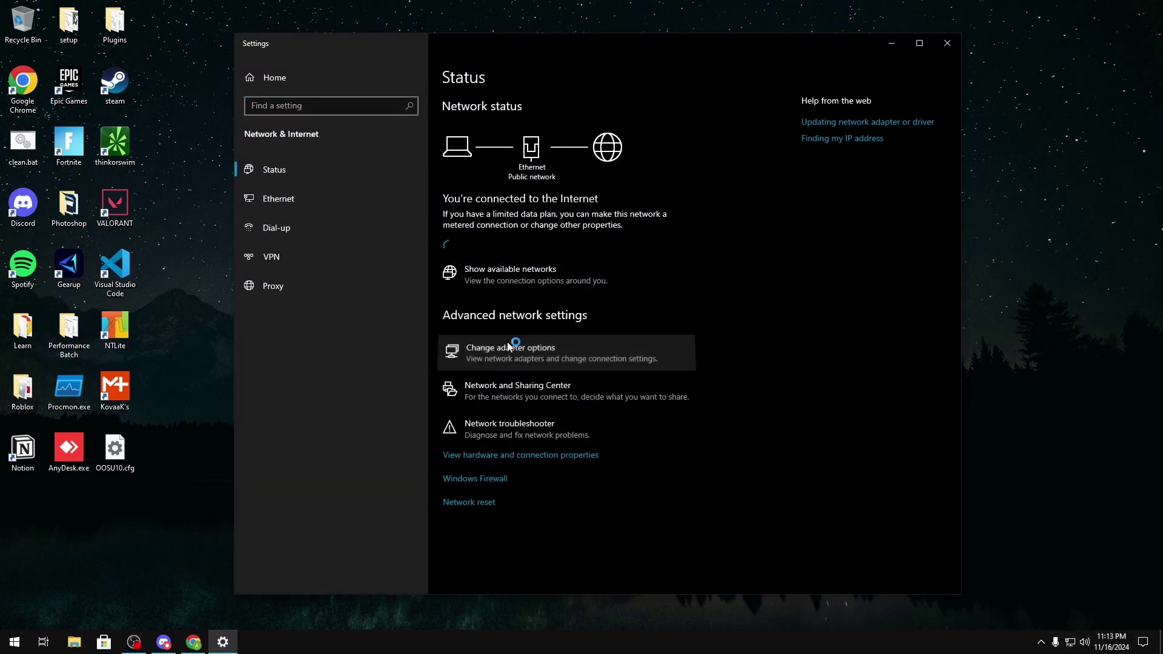
left_click(509, 347)
left_click(947, 43)
left_click_drag(424, 234, 487, 105)
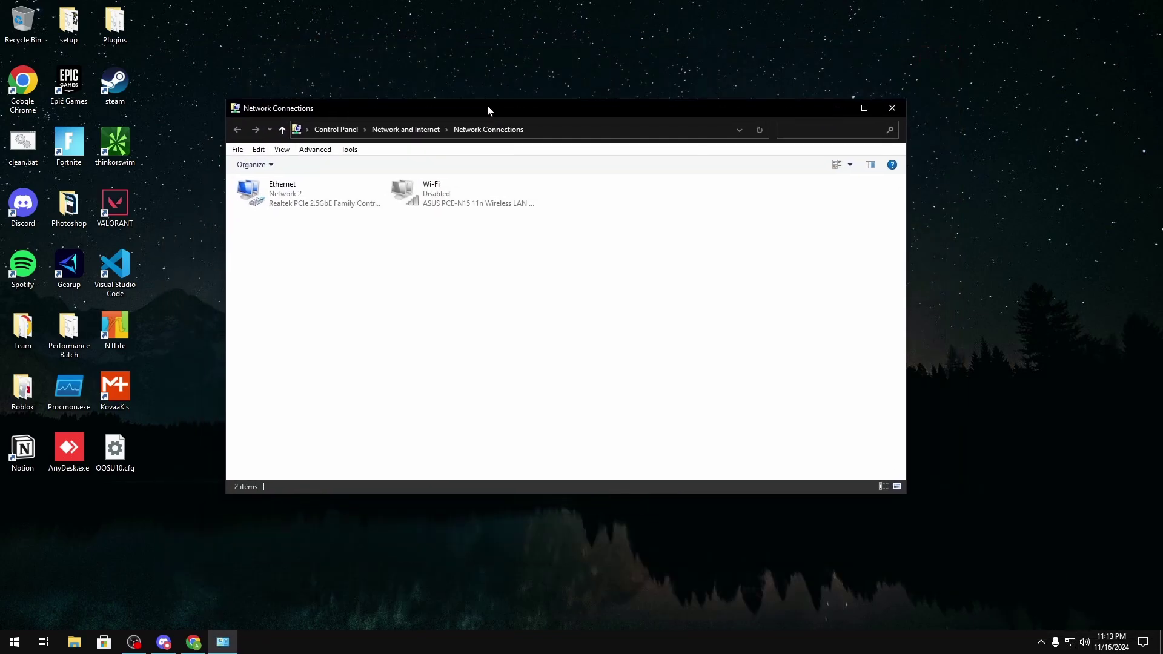
left_click(346, 190)
right_click(346, 189)
left_click(392, 305)
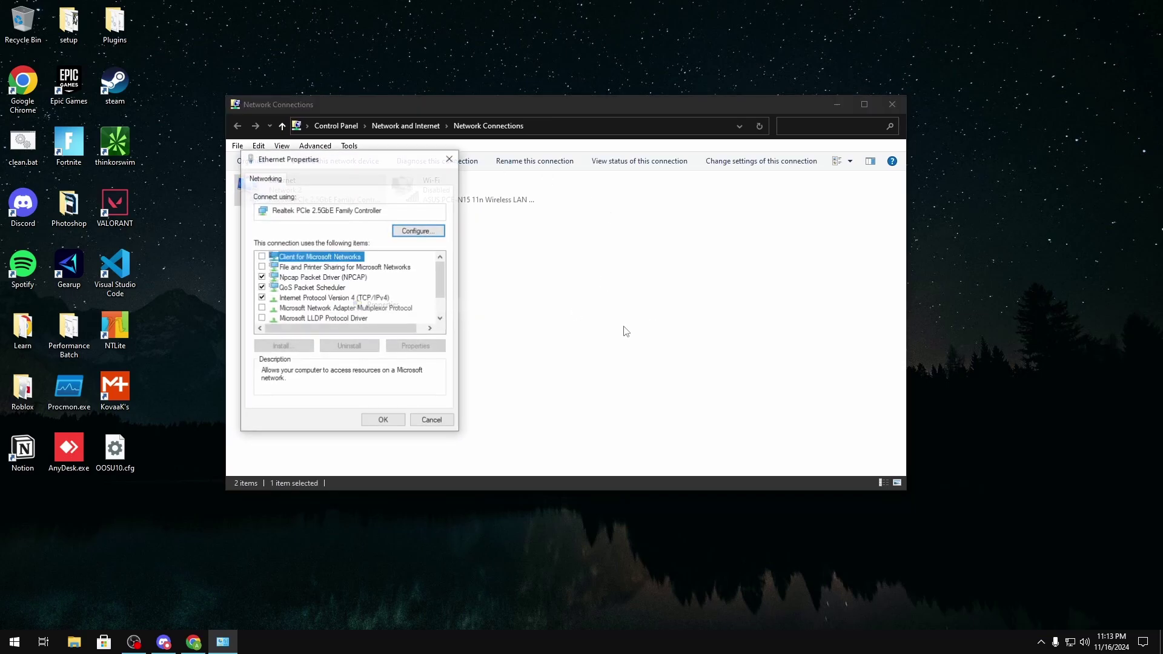
Step: Review the adapter items: QoS Packet Scheduler, IPv4, Npcap, LLDP and IPv6
left_click(298, 289)
left_click(301, 296)
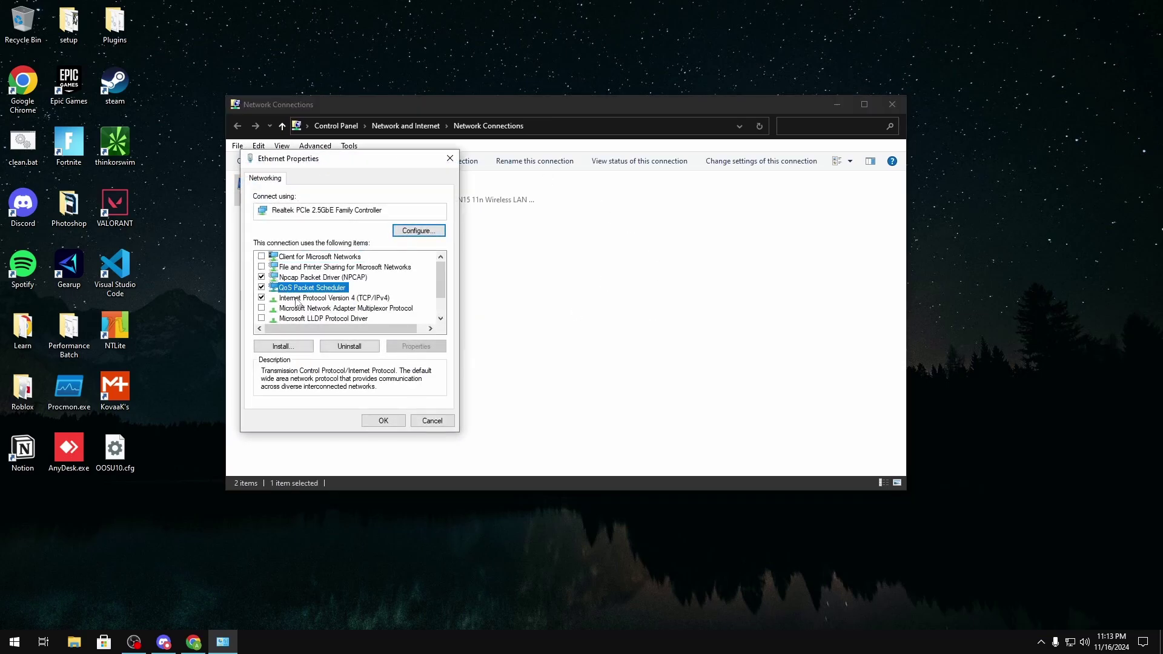
left_click(296, 290)
left_click(322, 299)
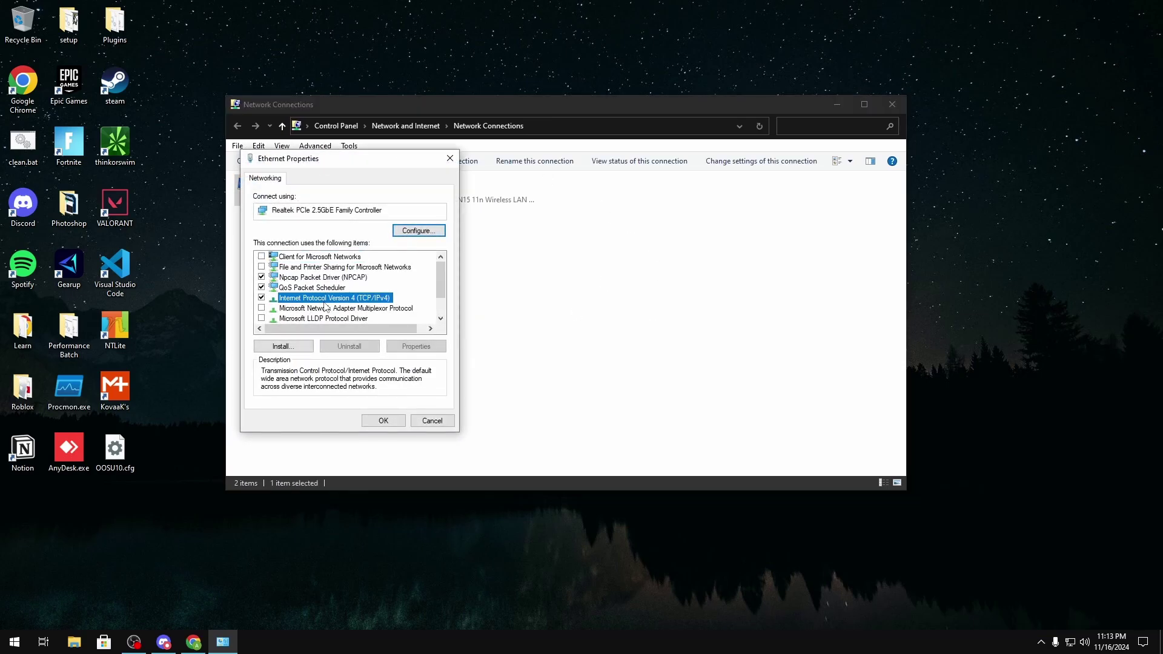
left_click(306, 280)
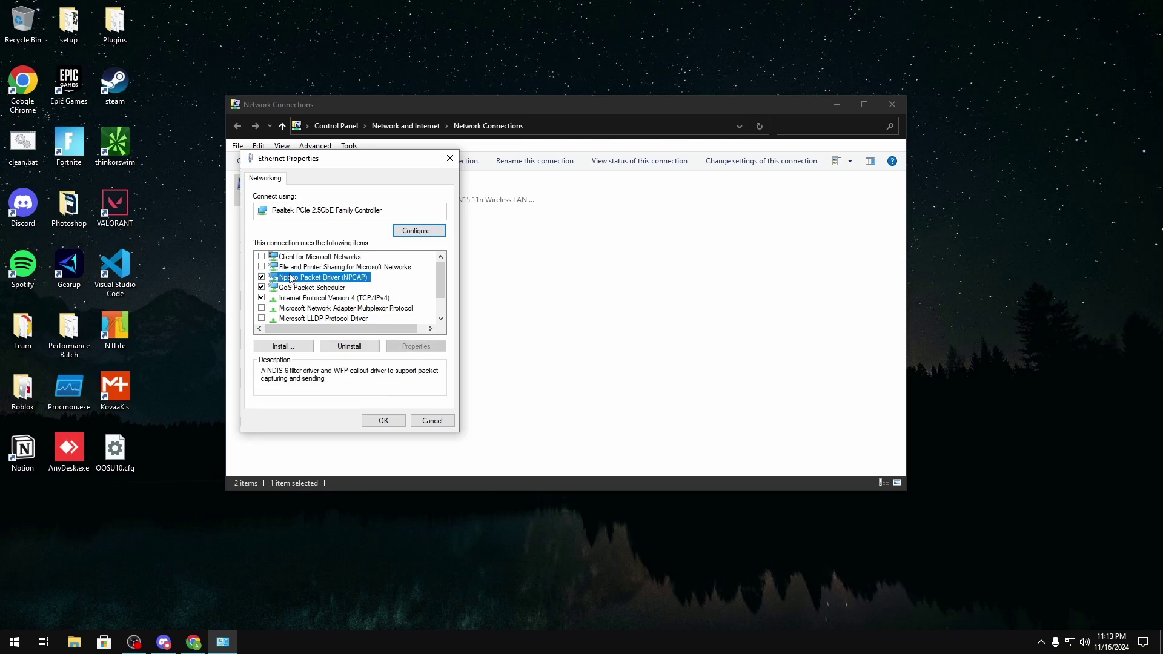
scroll(298, 287, "down", 1)
left_click(299, 288)
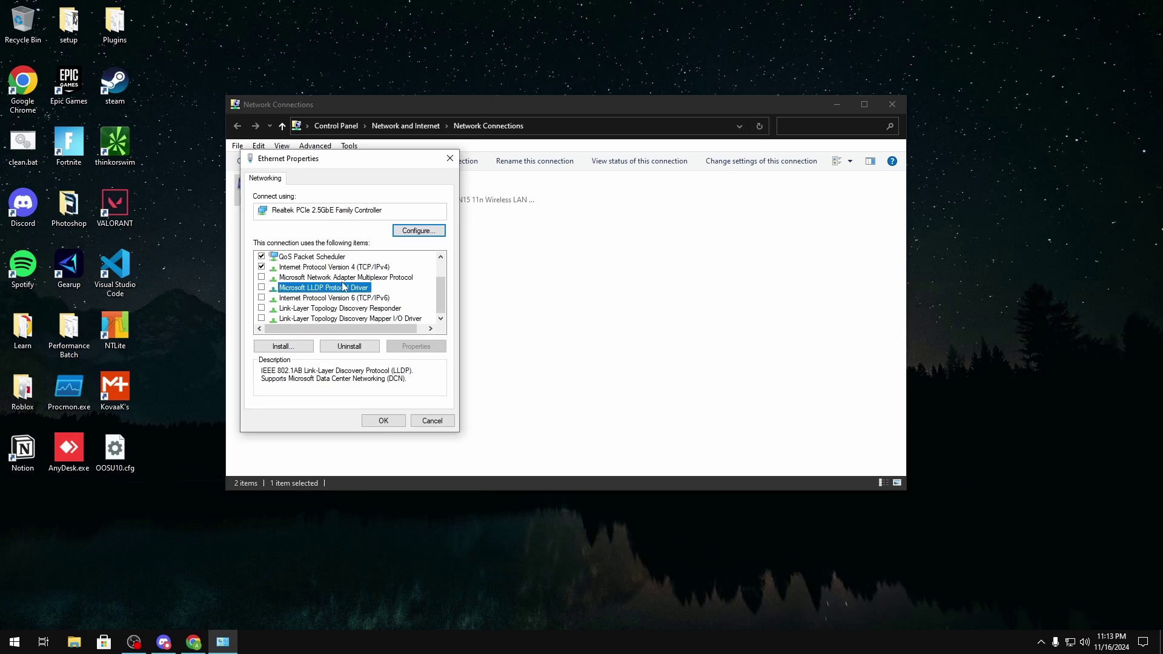
left_click(339, 298)
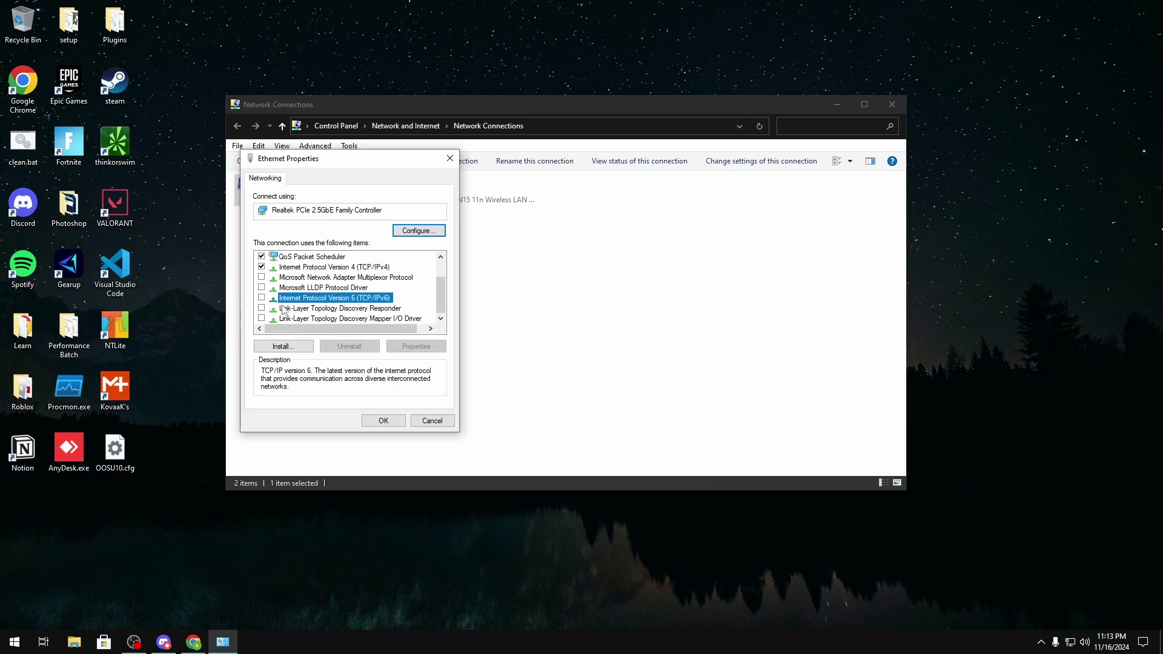
left_click(305, 268)
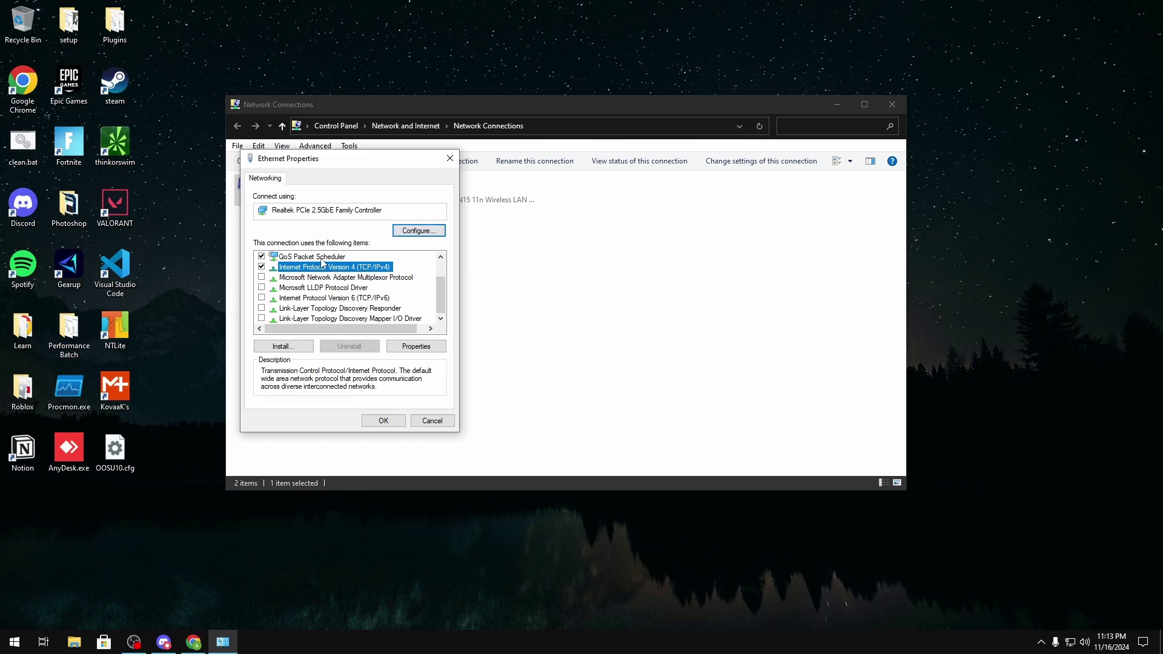
Step: Open the Realtek controller's configuration and its Advanced settings
left_click(401, 234)
left_click(611, 370)
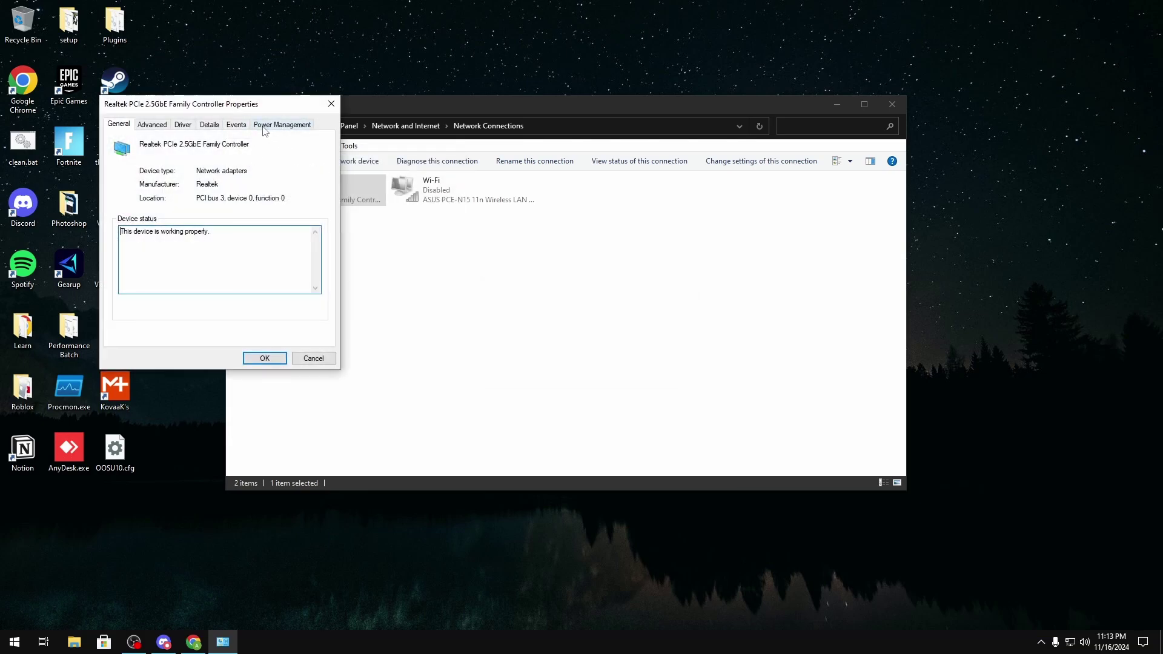
left_click(298, 122)
left_click(366, 128)
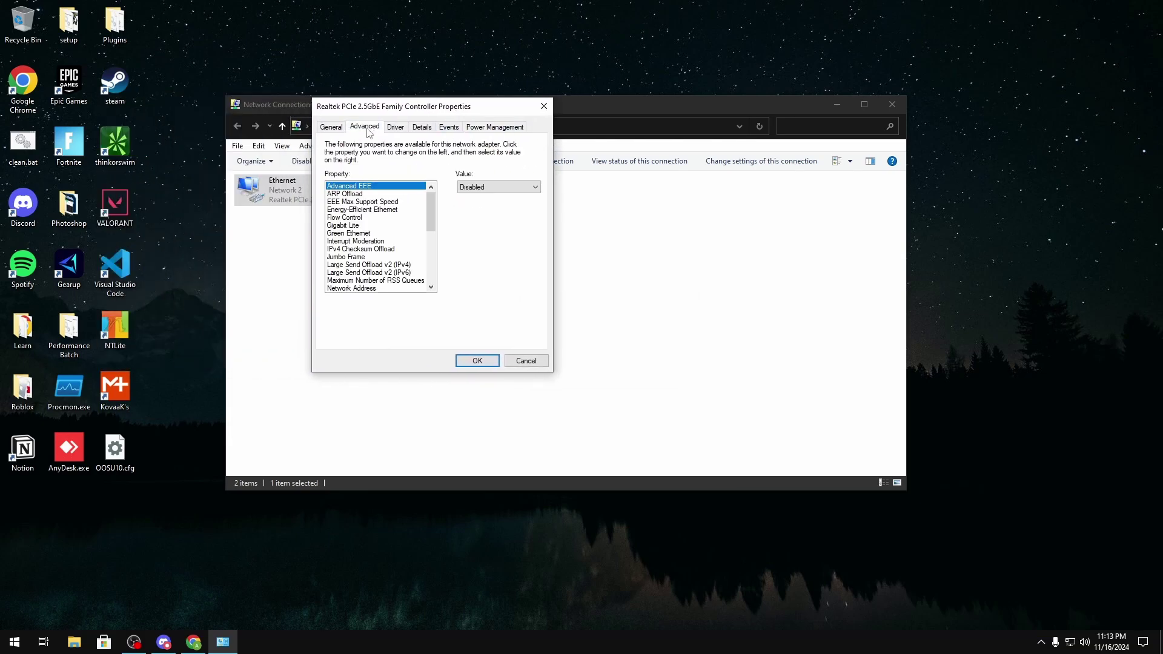
Step: Check Energy-Efficient Ethernet, Green Ethernet, Power Saving Mode and Selective Suspend are disabled
left_click(374, 210)
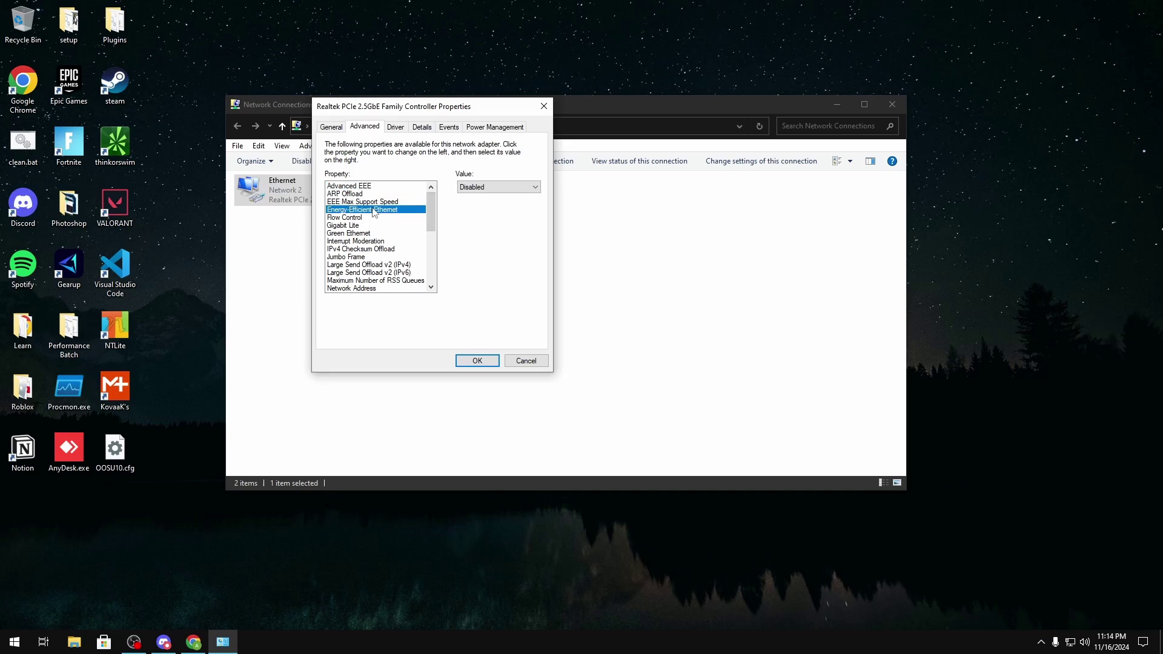
left_click(371, 233)
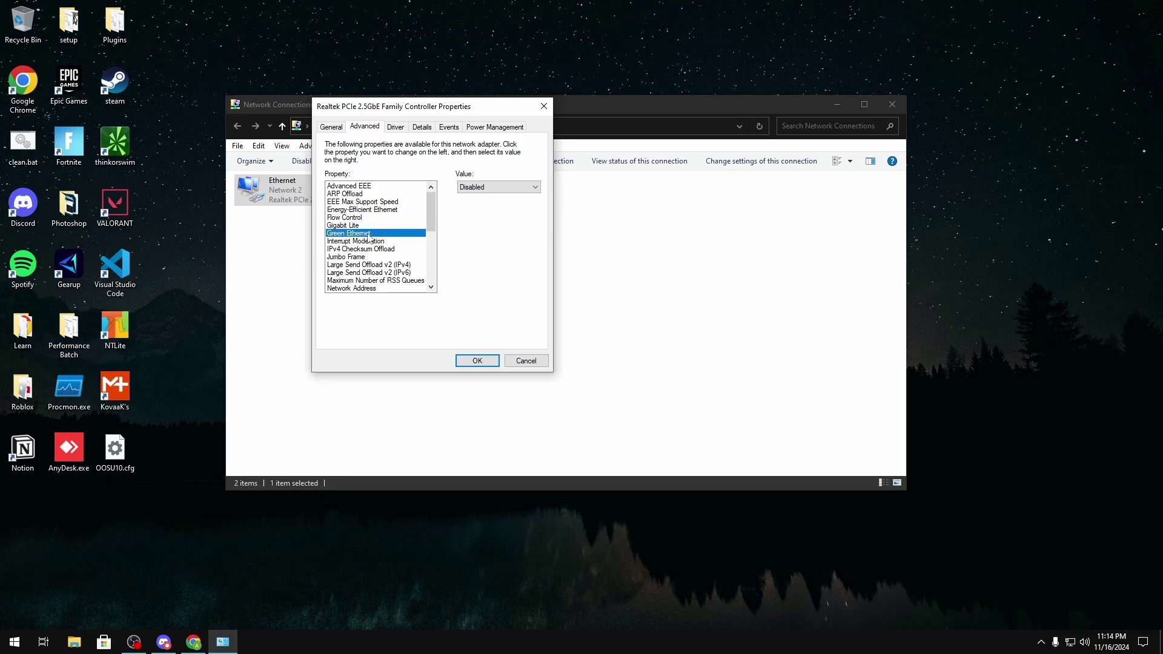
left_click_drag(430, 210, 429, 235)
left_click(361, 249)
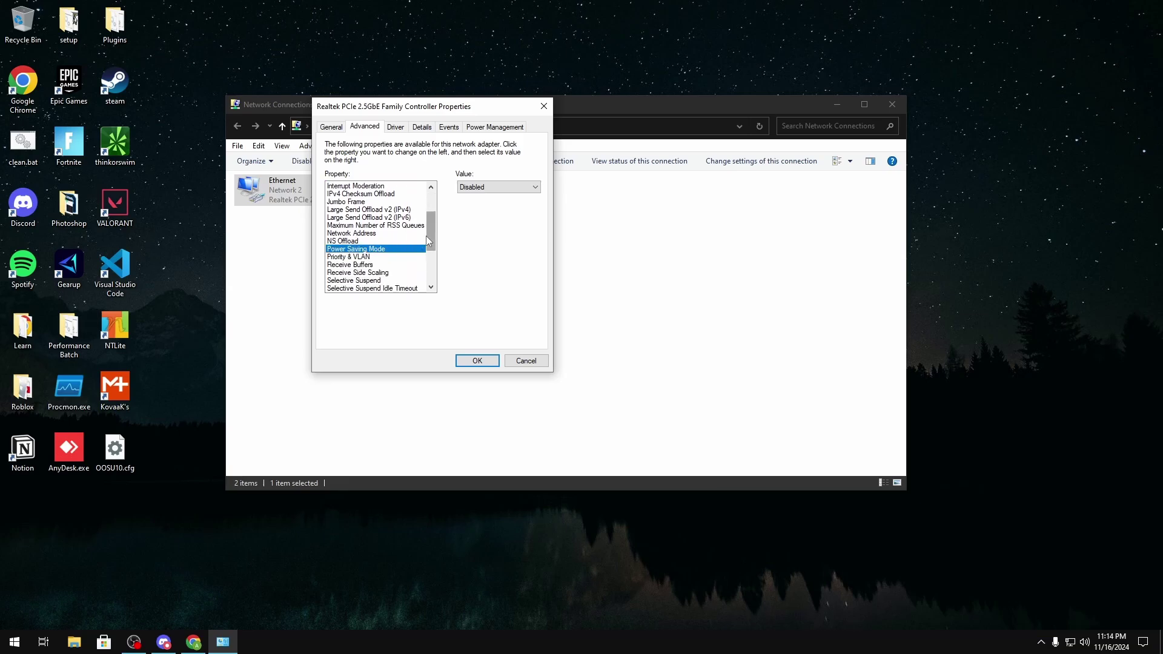
scroll(380, 253, "down", 2)
left_click(381, 257)
left_click_drag(431, 239, 431, 263)
Step: Review Wake on pattern match and keep WOL & Shutdown Link Speed at Not Speed Down
left_click(380, 280)
left_click(388, 288)
left_click(497, 187)
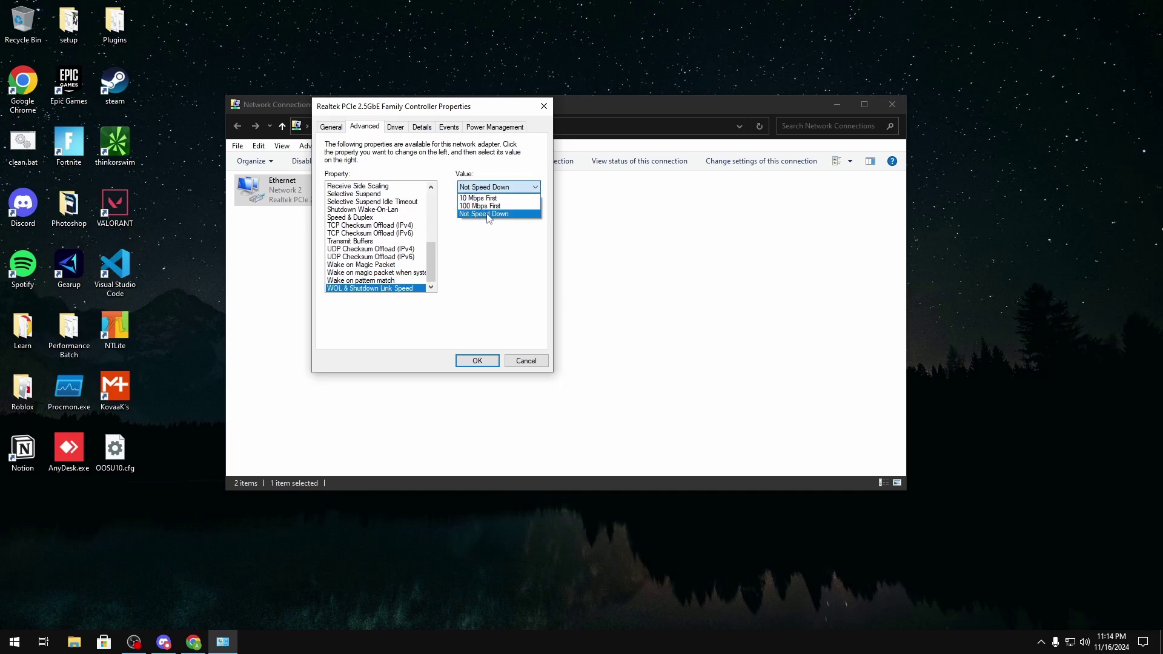
left_click(375, 226)
left_click_drag(431, 259, 427, 194)
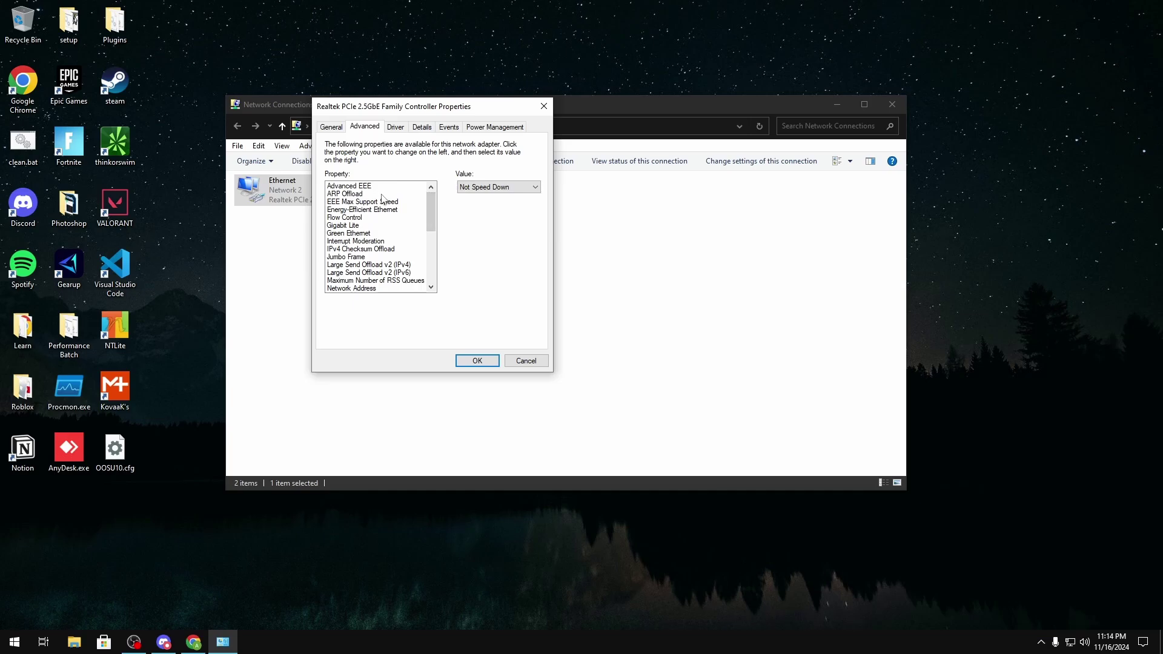
scroll(379, 206, "down", 5)
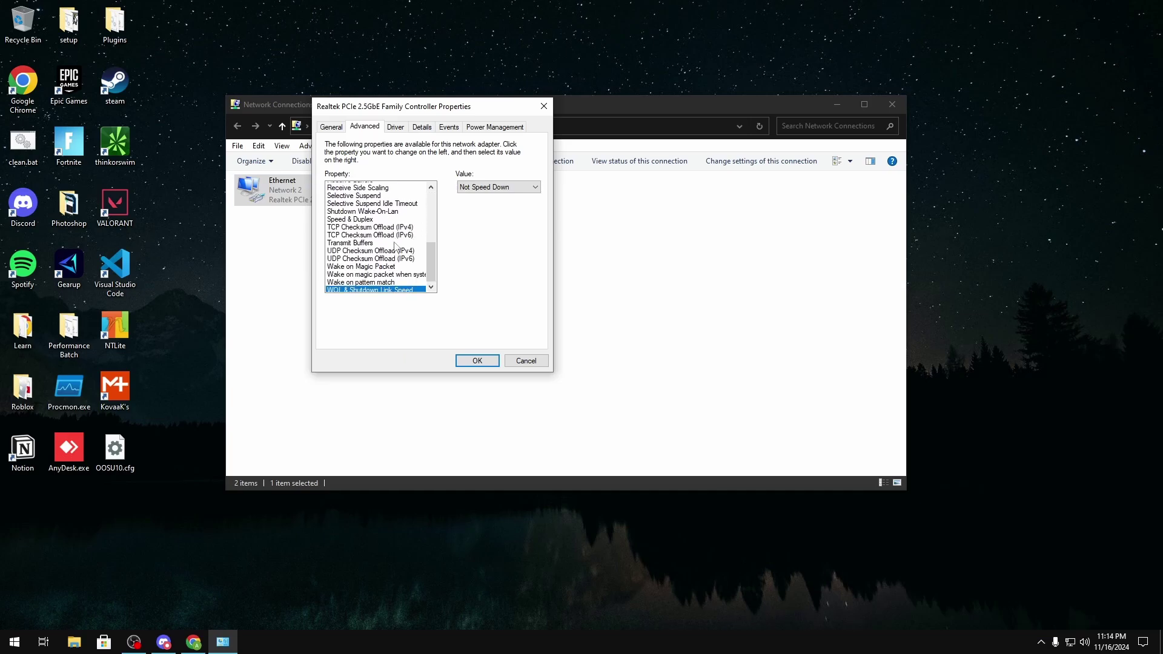
left_click(375, 216)
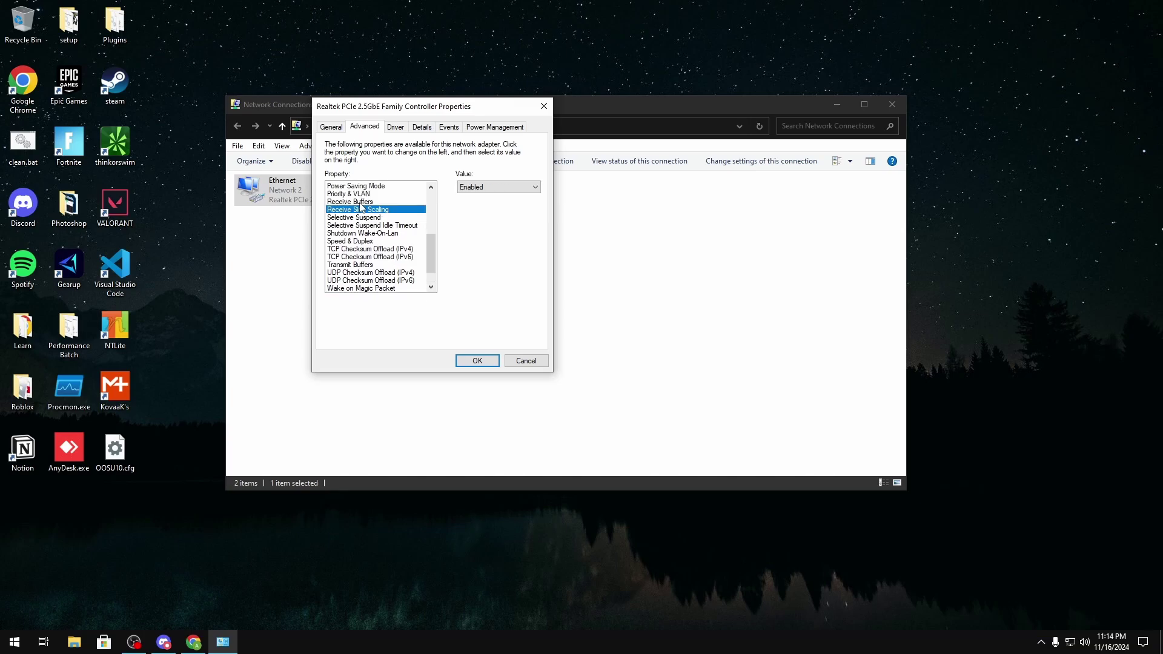
left_click(362, 202)
scroll(363, 206, "up", 2)
left_click(476, 189)
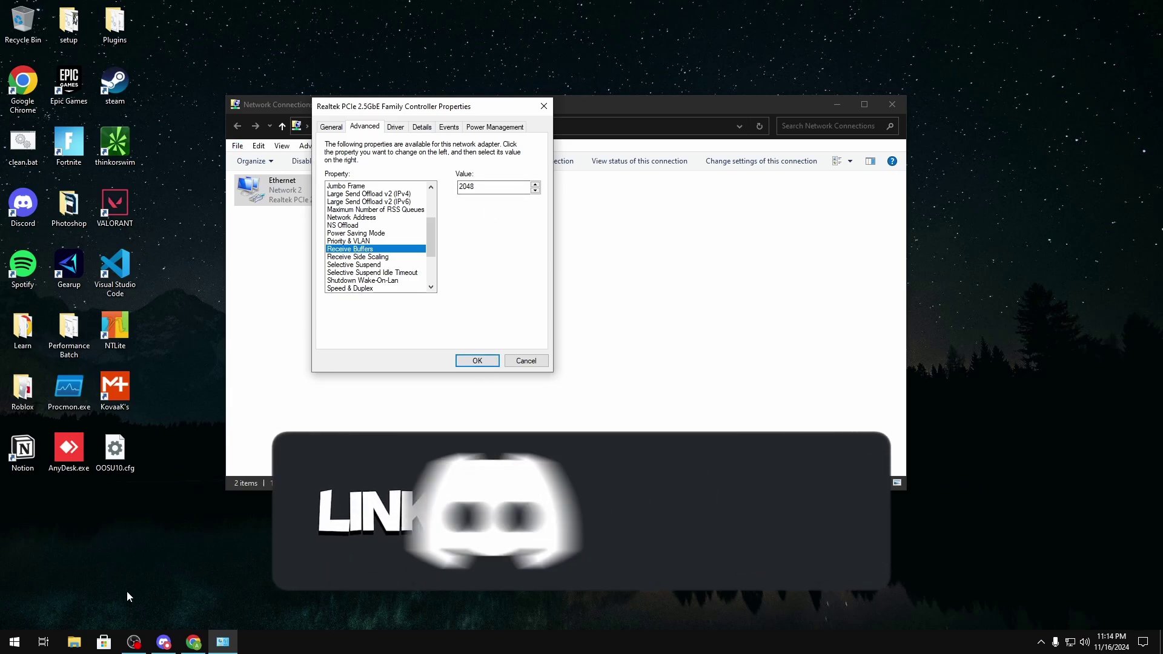
left_click(164, 643)
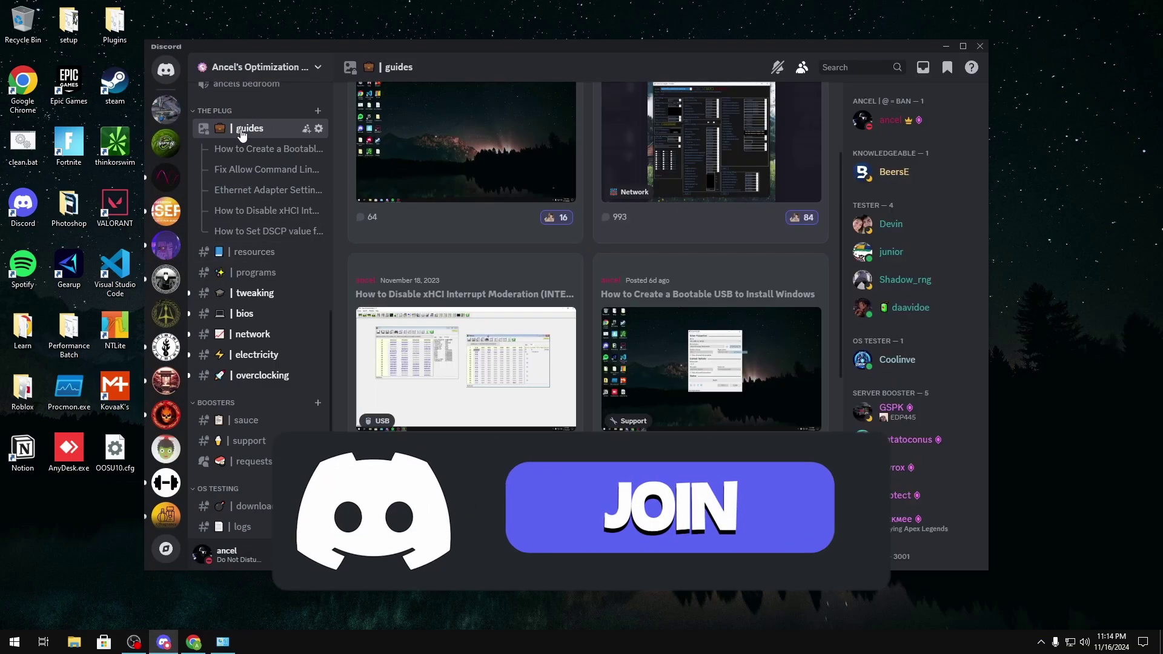
left_click(264, 127)
scroll(717, 220, "up", 2)
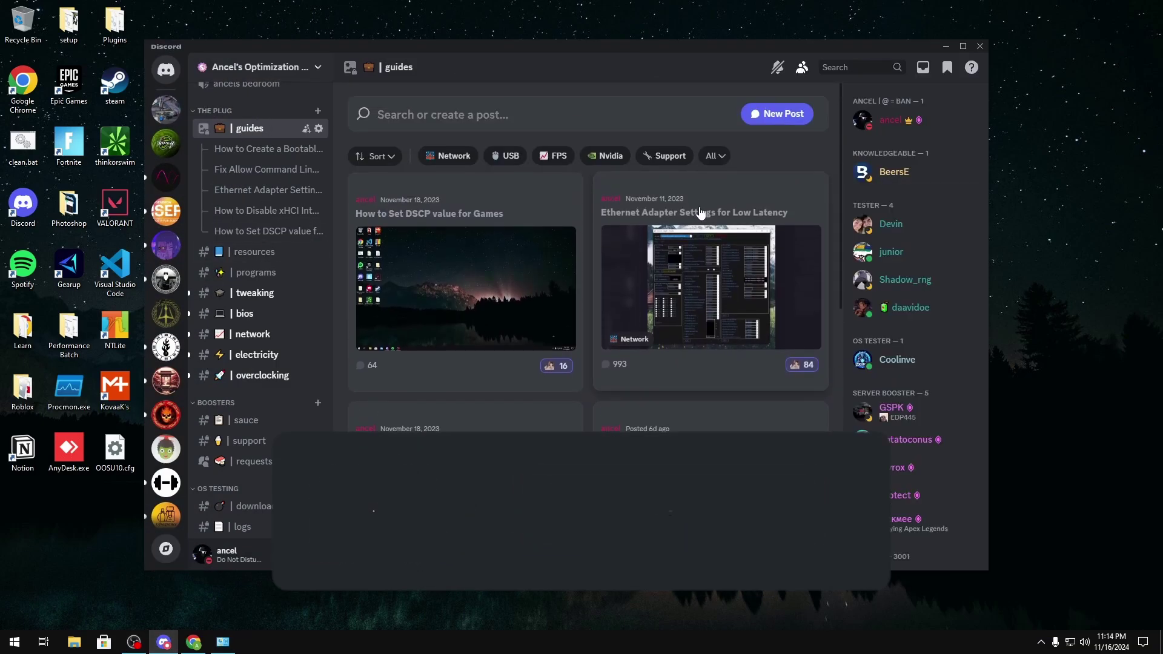
left_click(707, 213)
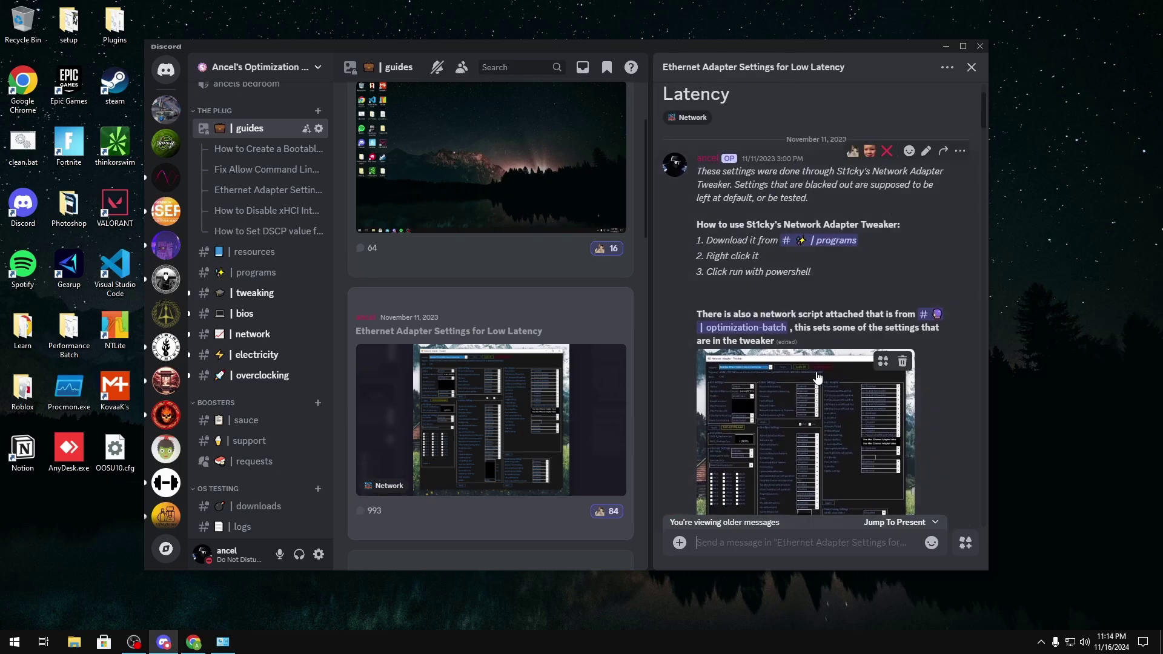
left_click(703, 110)
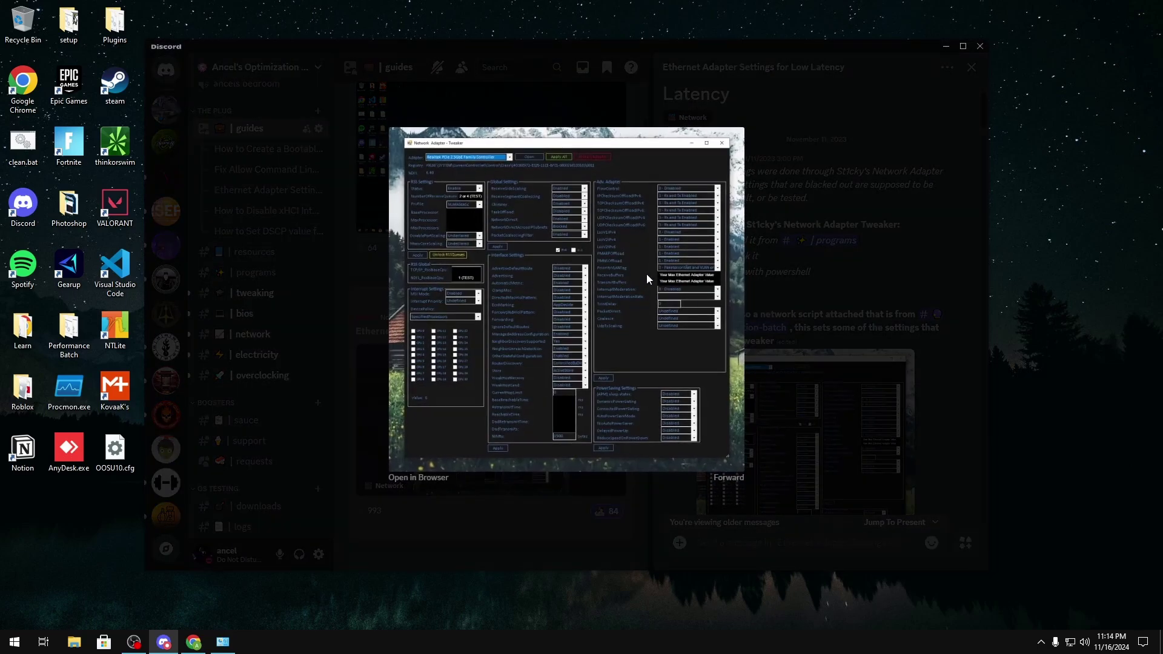
key("Escape")
left_click(946, 46)
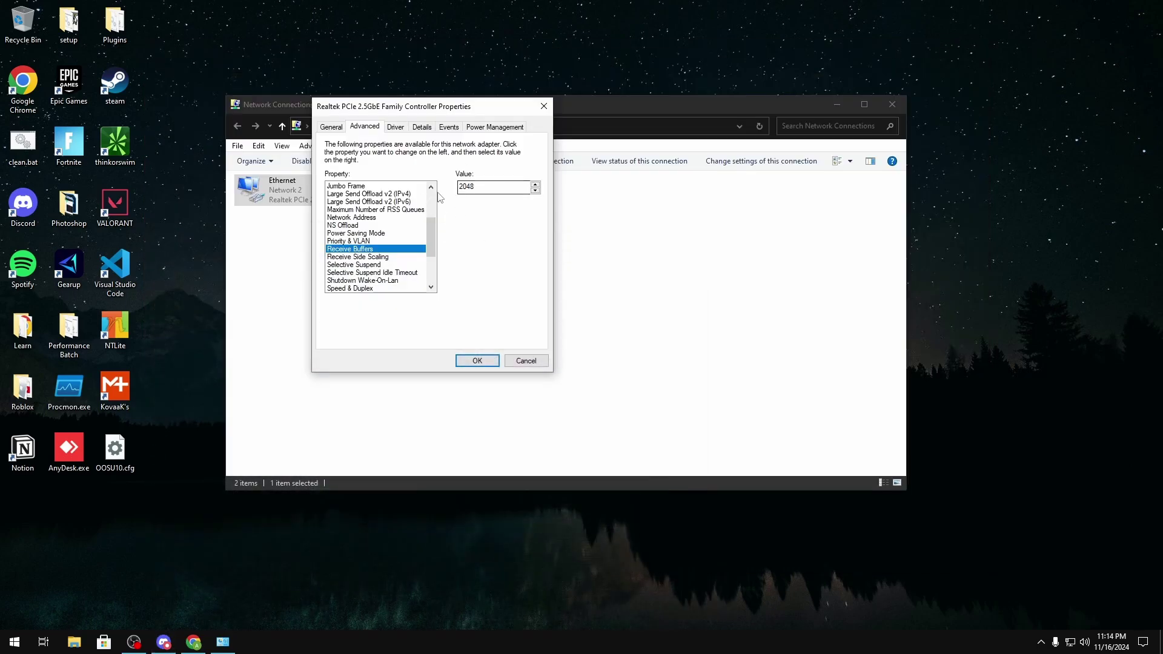
Step: Check Receive Buffers at 2048 and enter 4096 for Transmit Buffers
mouse_move(377, 97)
left_mouse_down()
mouse_move(428, 172)
mouse_move(377, 146)
mouse_move(385, 84)
left_mouse_up()
scroll(406, 242, "down", 2)
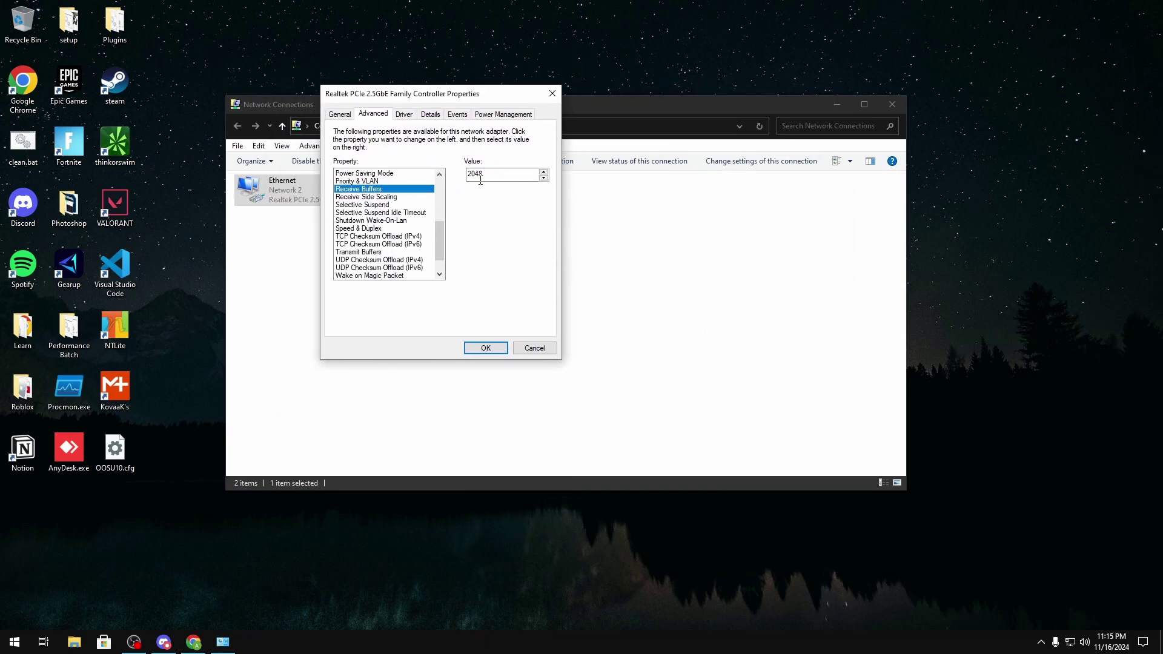
left_click_drag(481, 179, 464, 182)
left_click(374, 252)
double_click(490, 174)
type("4096")
left_click_drag(491, 174, 454, 181)
Step: Recheck Selective Suspend and confirm Receive Buffers still reads 2048
scroll(441, 234, "up", 1)
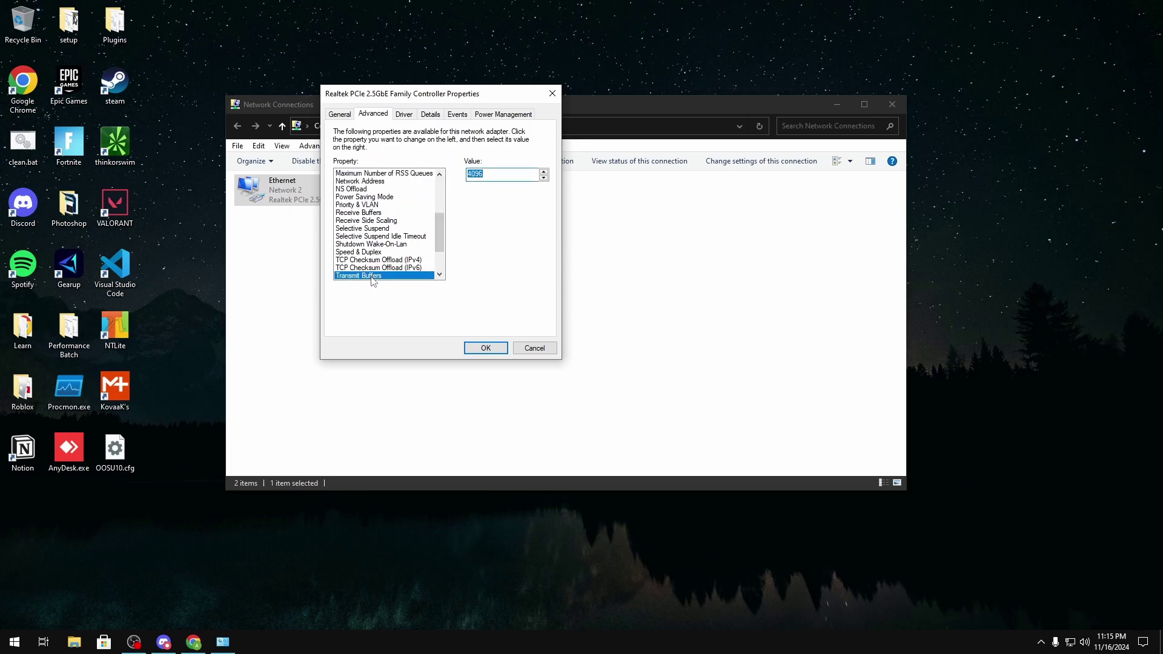
left_click(388, 229)
left_click(371, 213)
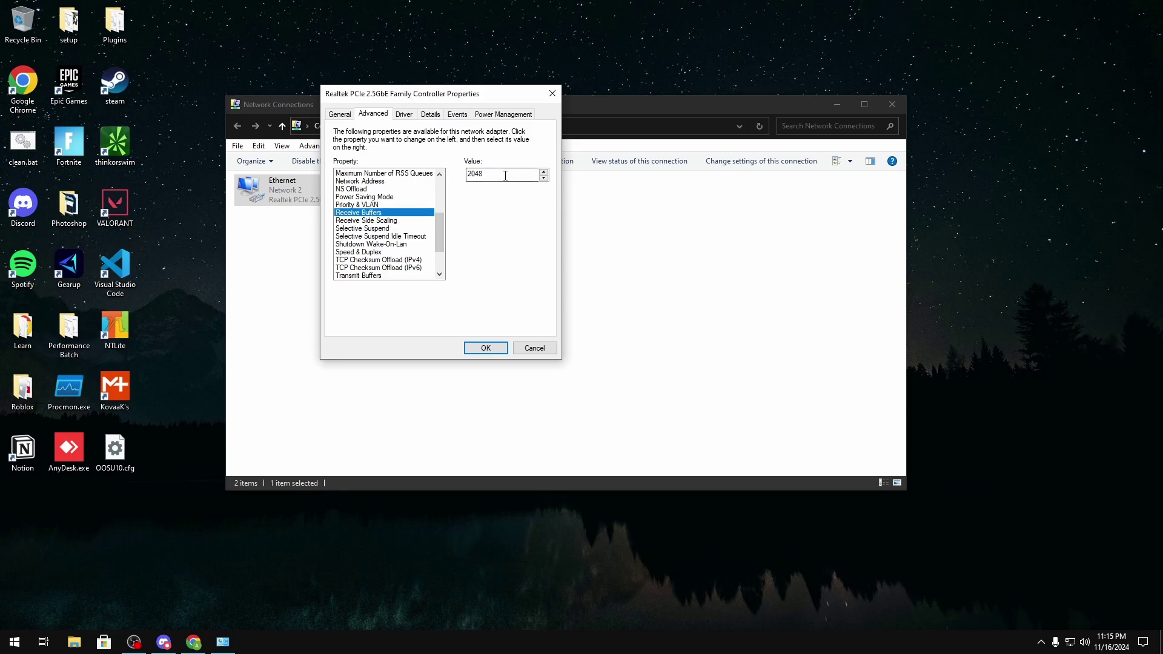
scroll(435, 225, "up", 4)
left_click(397, 189)
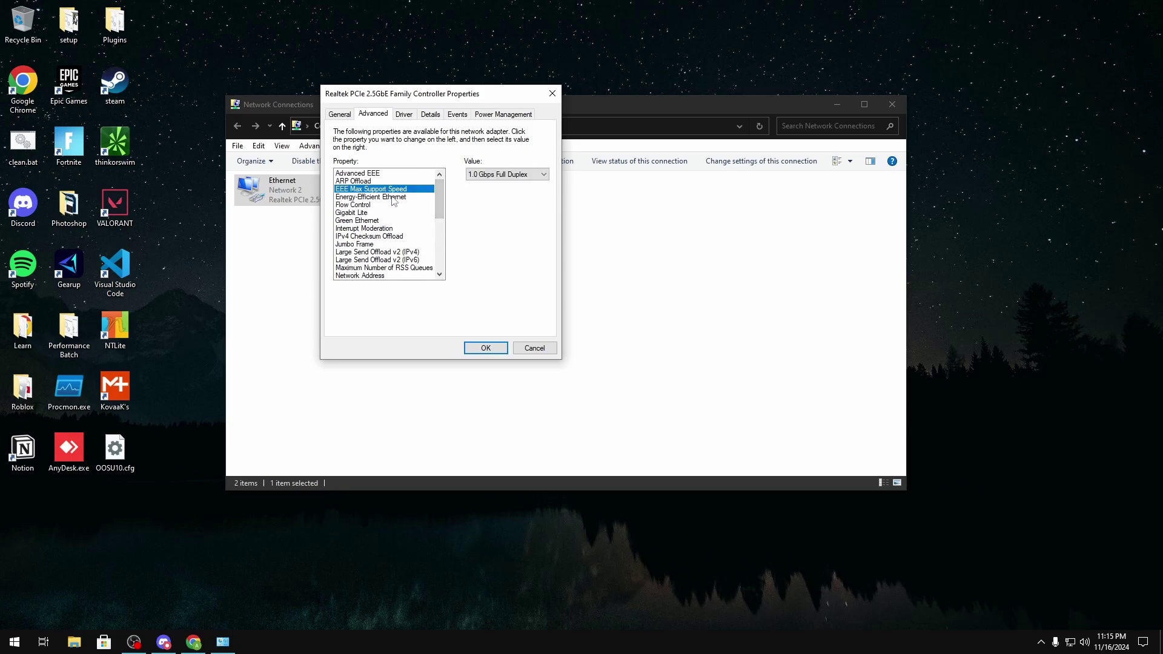
left_click(392, 252)
left_click(393, 260)
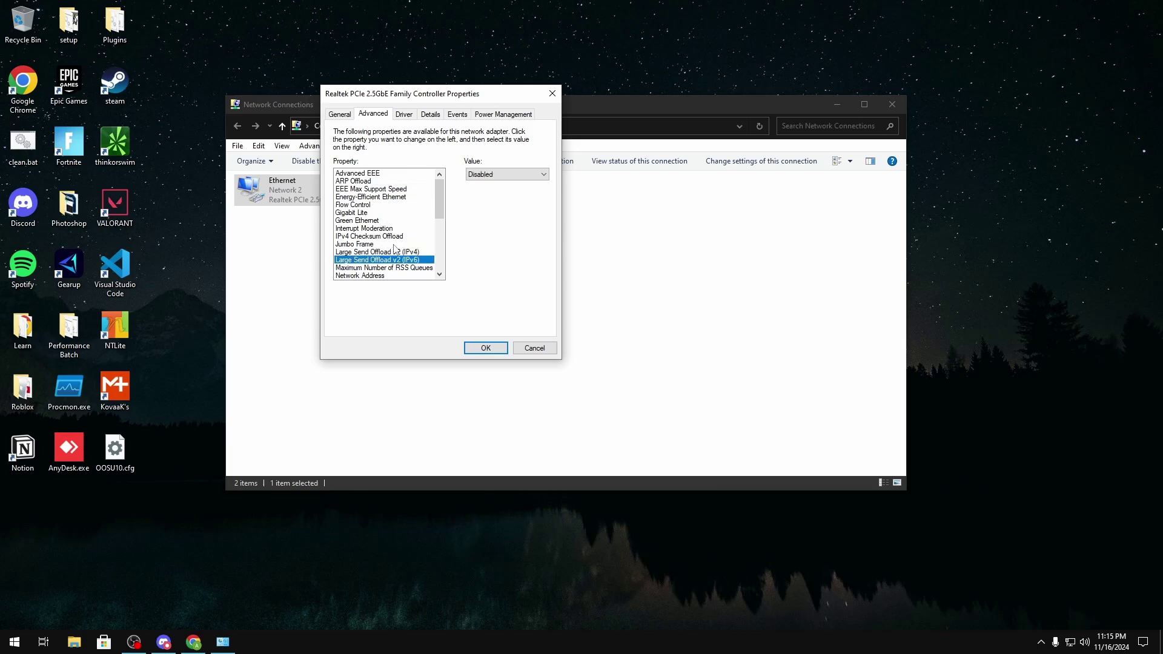
scroll(394, 249, "down", 2)
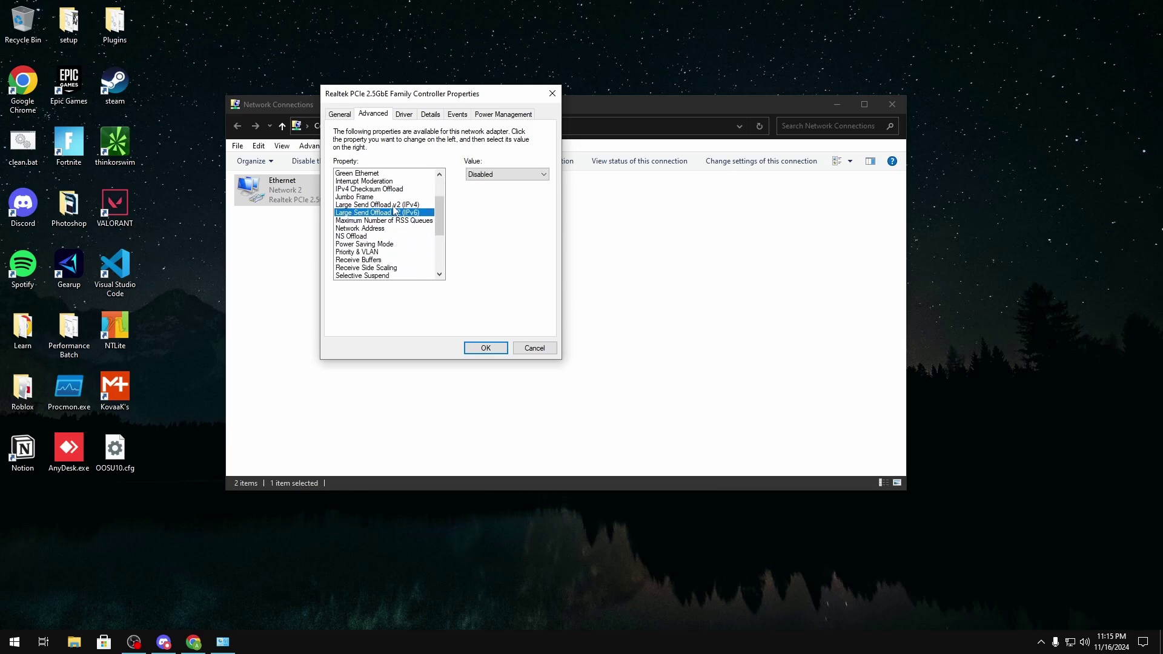
left_click_drag(441, 206, 441, 188)
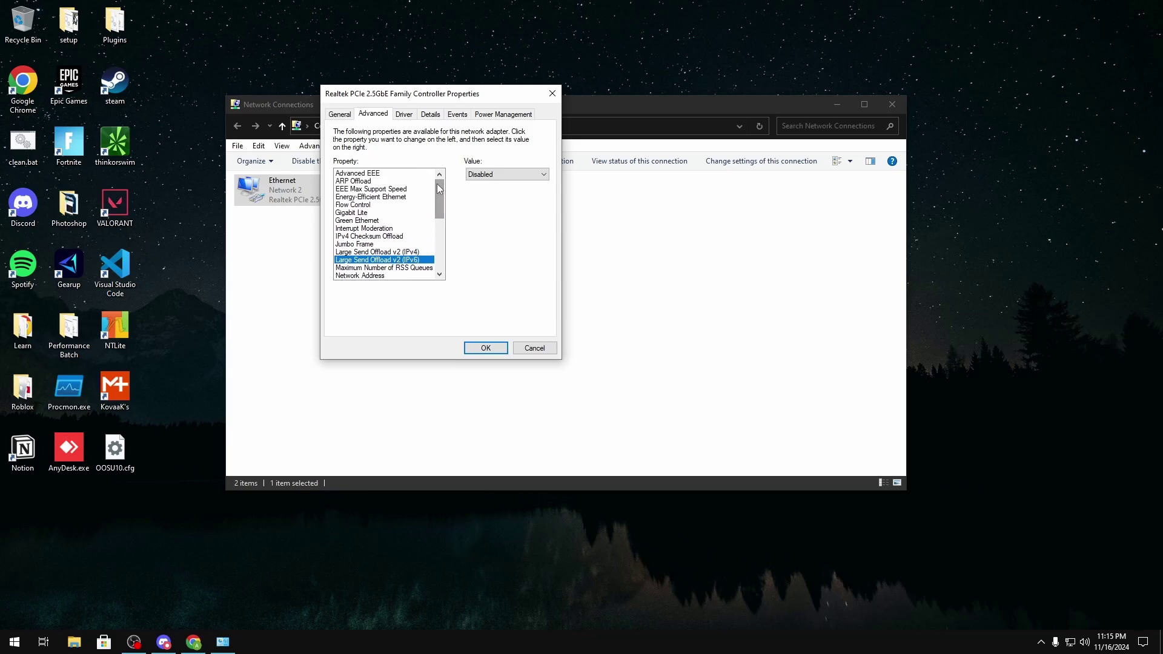
left_click_drag(441, 202, 439, 249)
left_click(434, 212)
left_click(390, 236)
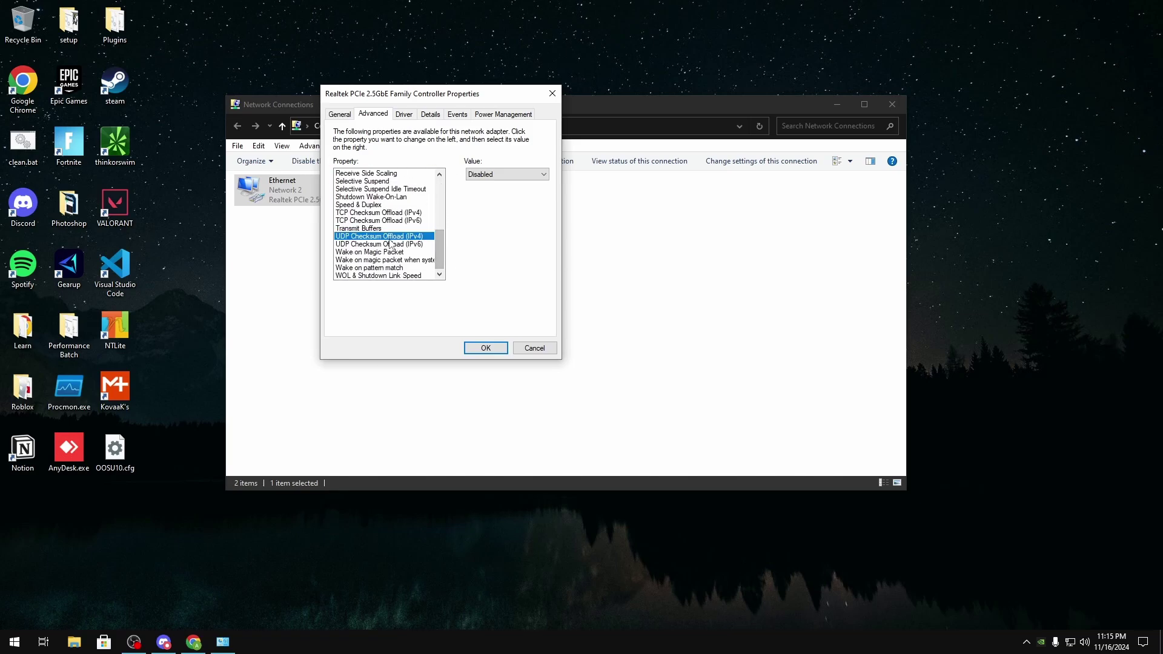
left_click(404, 244)
left_click(376, 212)
left_click(377, 220)
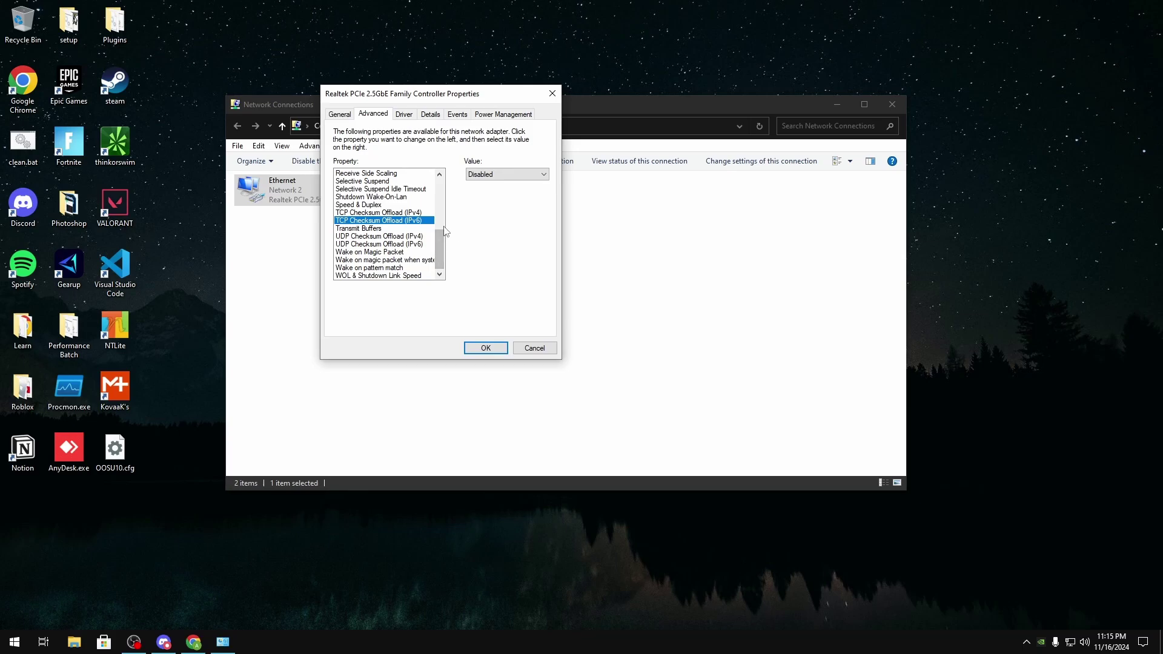
scroll(443, 242, "up", 6)
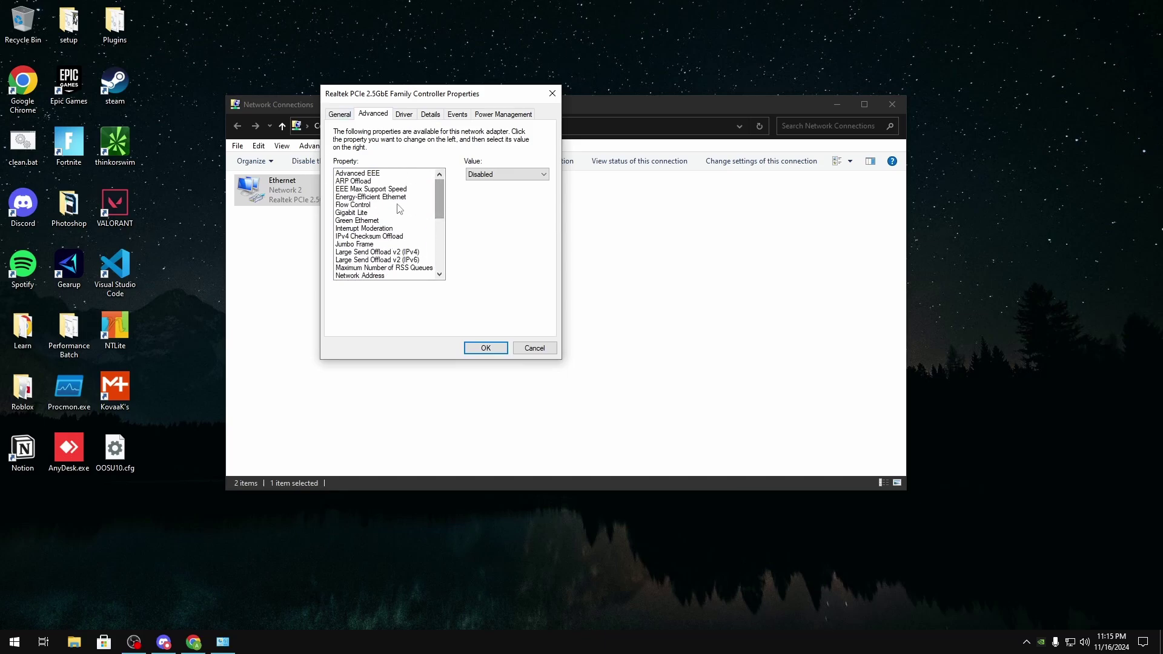
left_click(386, 182)
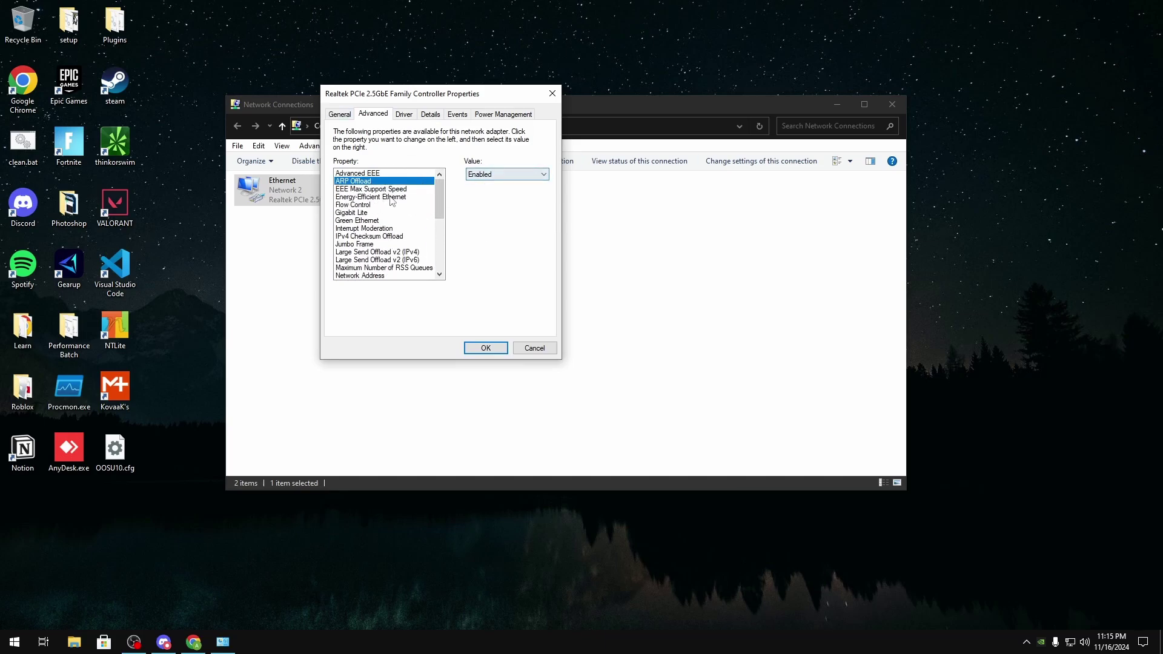
scroll(438, 209, "down", 1)
left_click(431, 220)
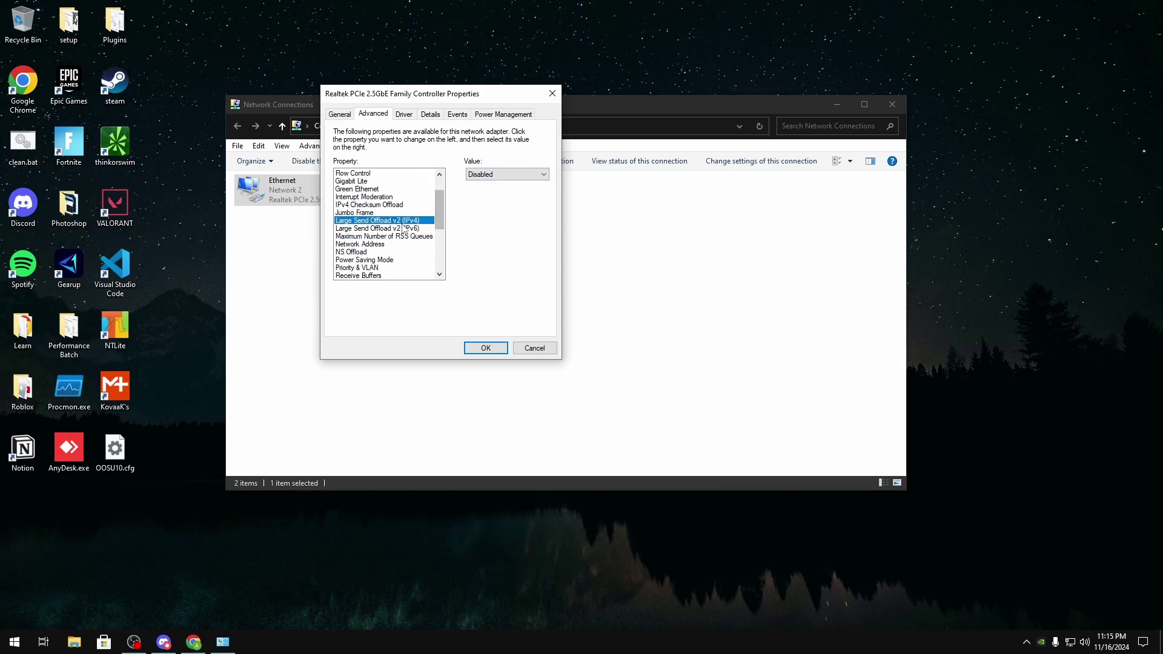
key("Down")
scroll(437, 223, "down", 5)
left_click(427, 236)
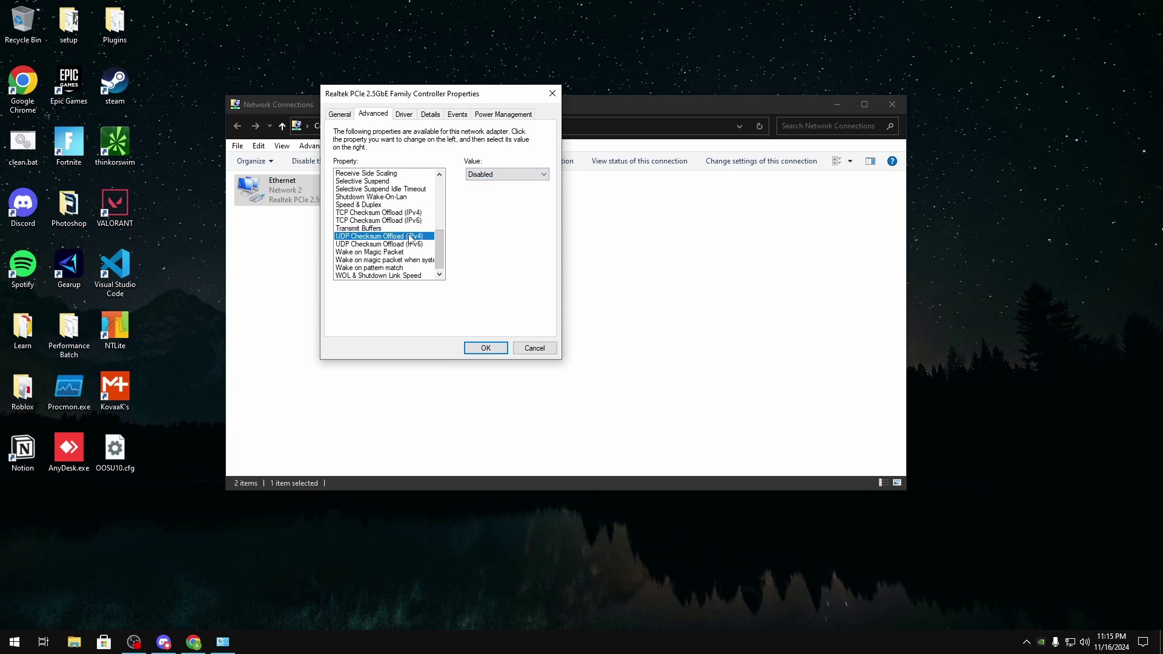
left_click_drag(435, 238, 435, 183)
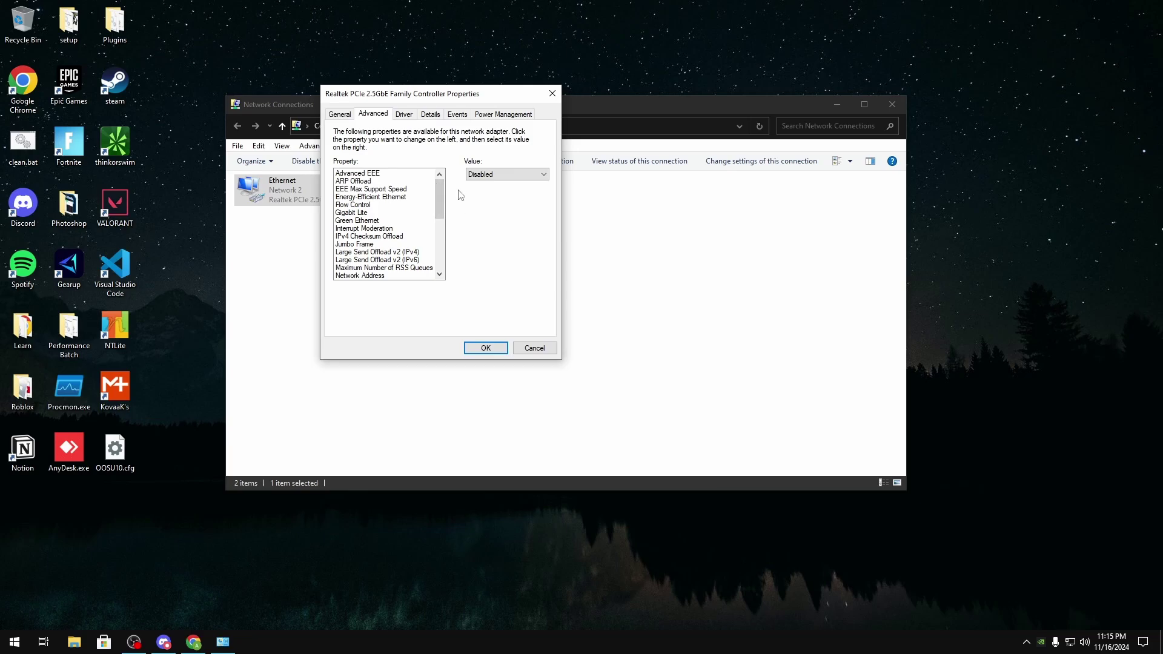
left_click_drag(438, 193, 433, 259)
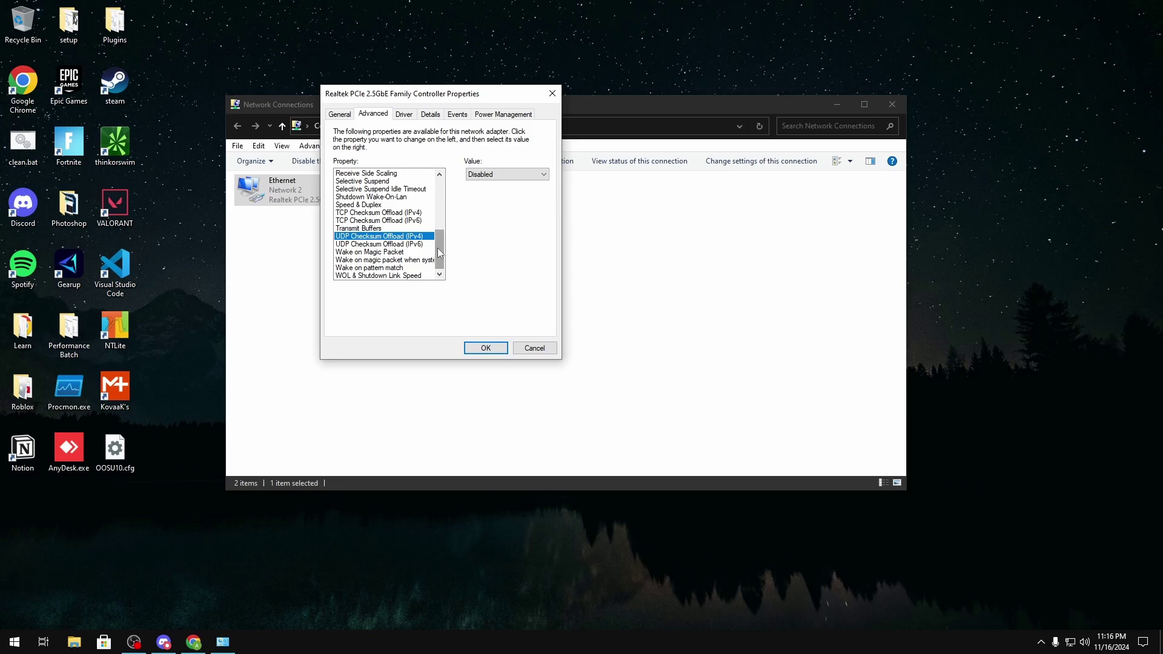
scroll(404, 195, "up", 5)
scroll(398, 217, "down", 5)
mouse_move(438, 248)
left_mouse_down()
mouse_move(438, 183)
mouse_move(437, 250)
left_mouse_up()
key("Up")
key("Up")
scroll(438, 230, "up", 1)
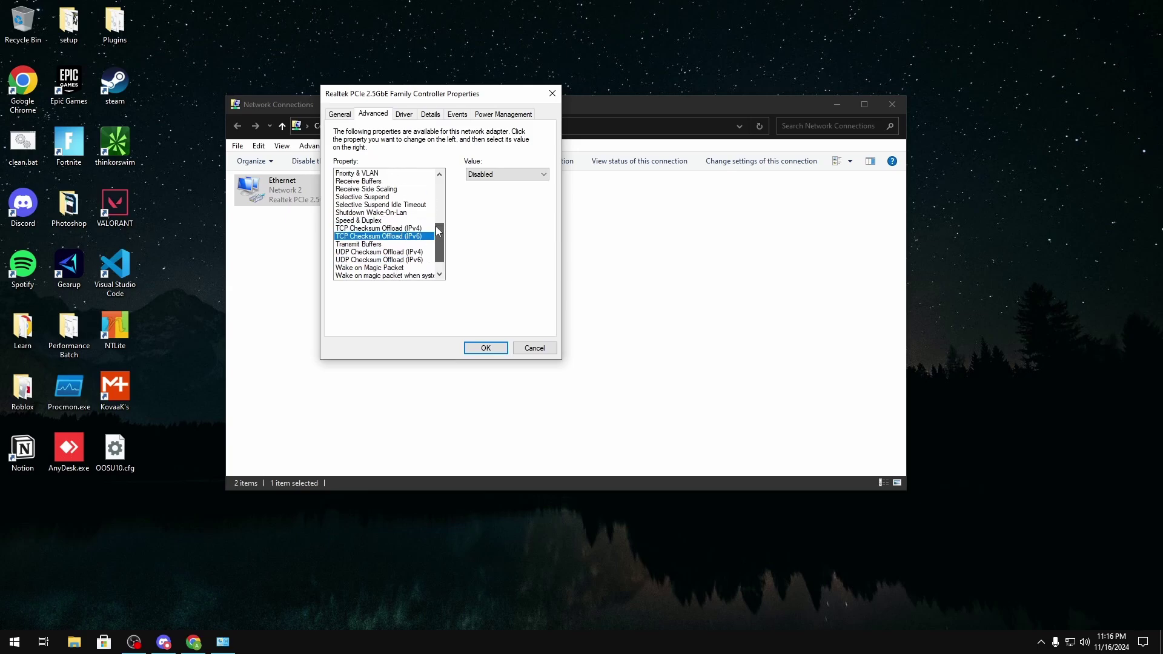
scroll(437, 230, "up", 3)
scroll(405, 224, "down", 4)
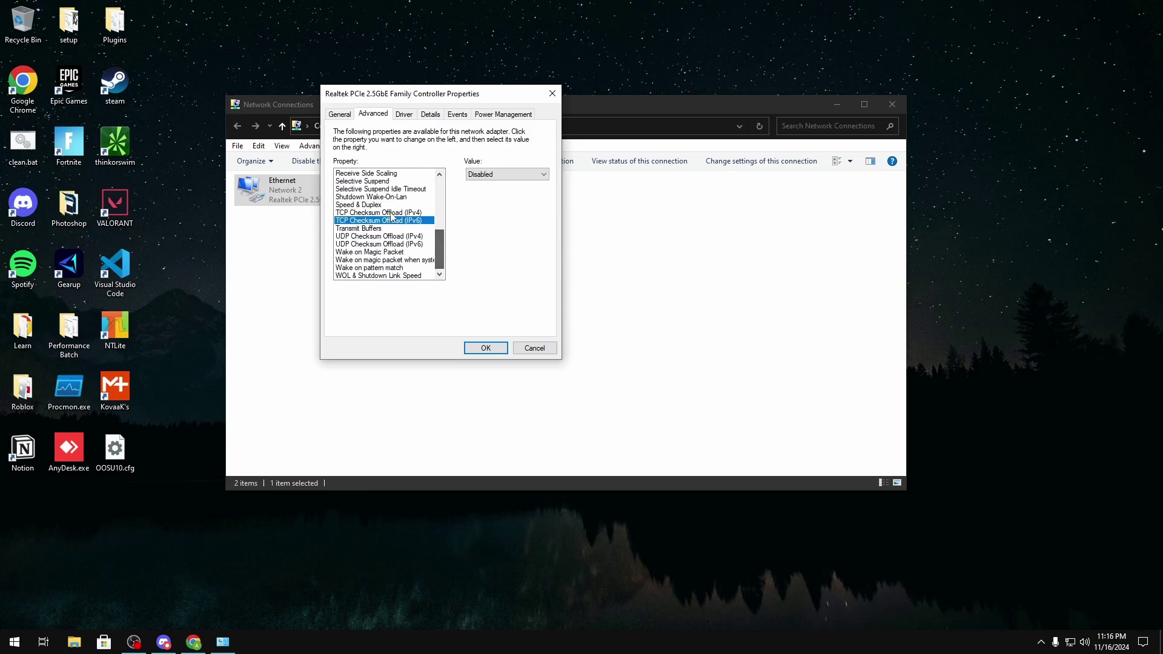
scroll(395, 193, "up", 2)
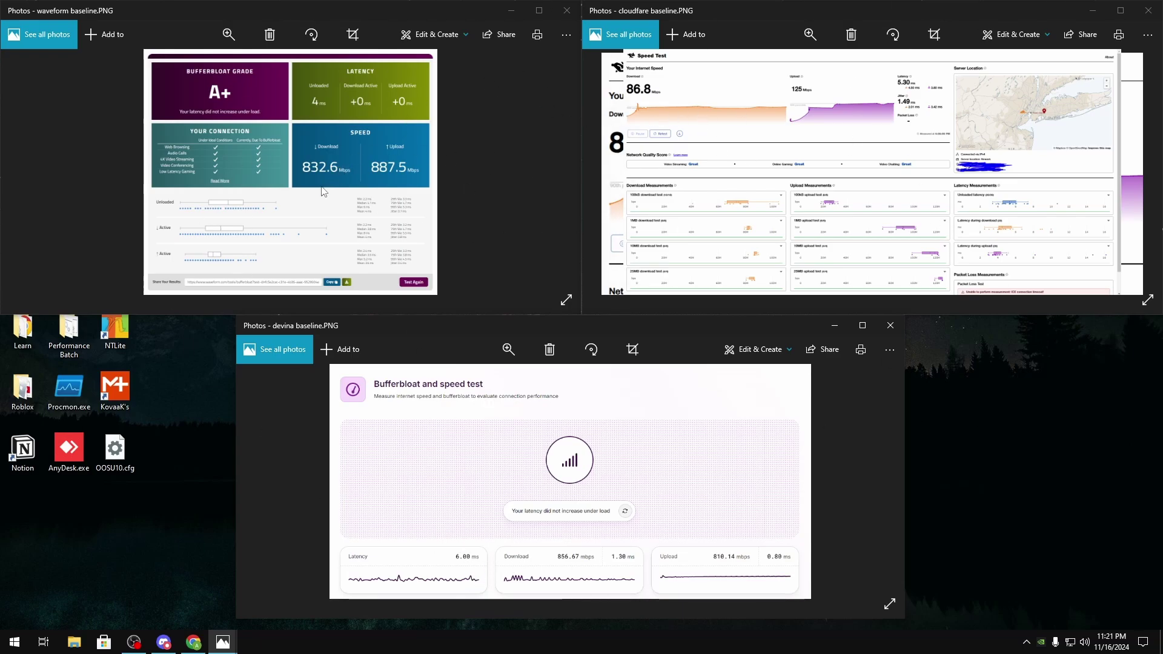
scroll(322, 191, "up", 3)
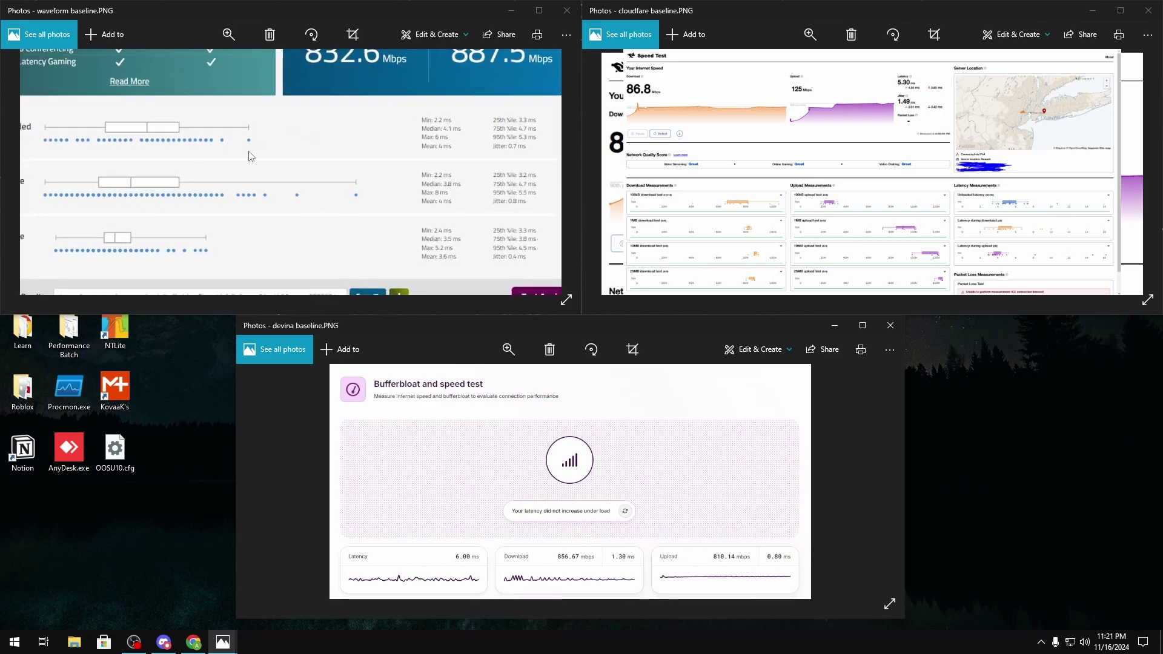
scroll(255, 151, "down", 1)
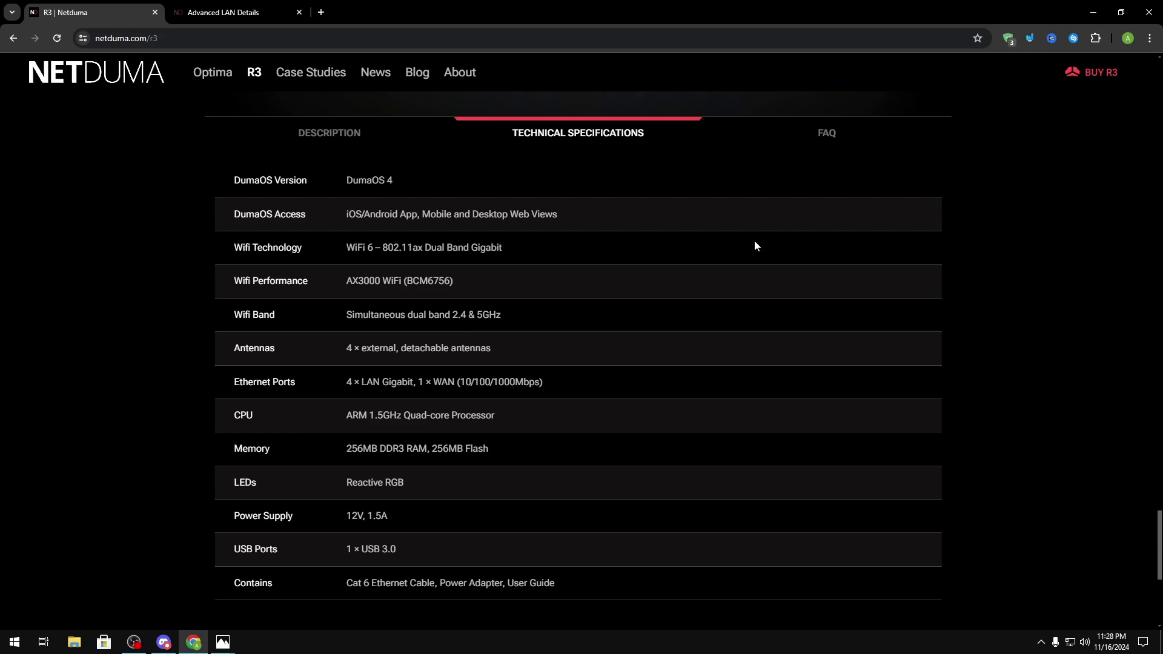
Step: Highlight the CPU, Memory and DumaOS 4 spec text on the R3 page
left_click_drag(497, 415, 337, 416)
left_click(338, 413)
left_click_drag(526, 447, 278, 448)
left_click(277, 447)
left_click_drag(400, 180, 348, 177)
left_click(348, 177)
scroll(335, 271, "up", 3)
scroll(318, 262, "down", 2)
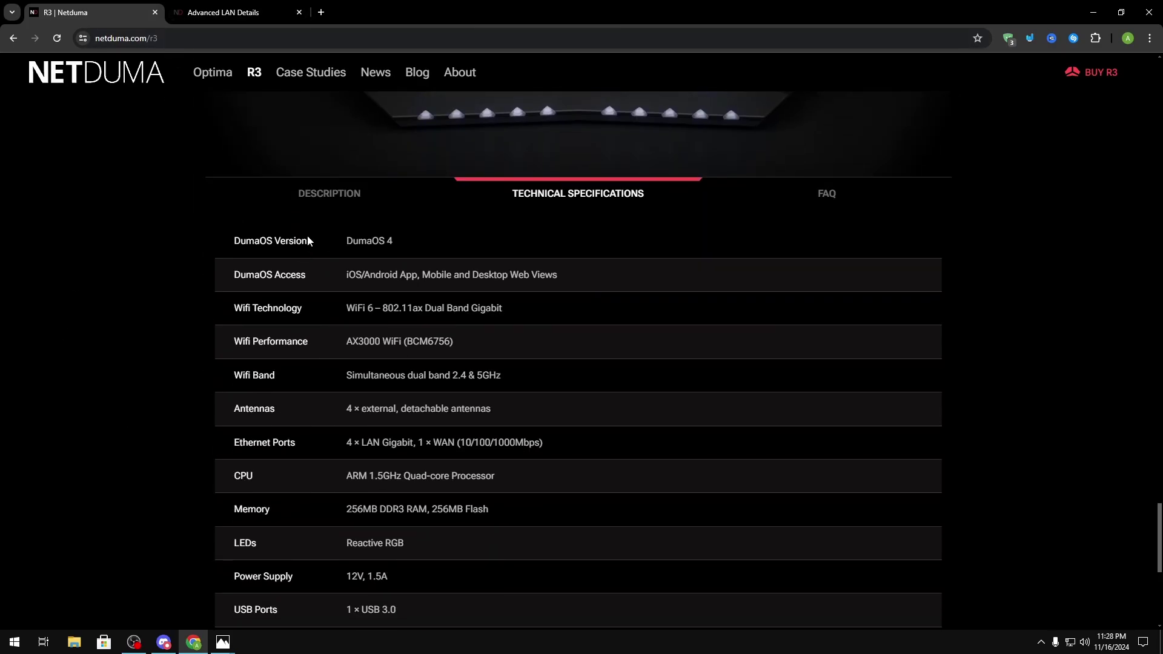
scroll(391, 127, "down", 1)
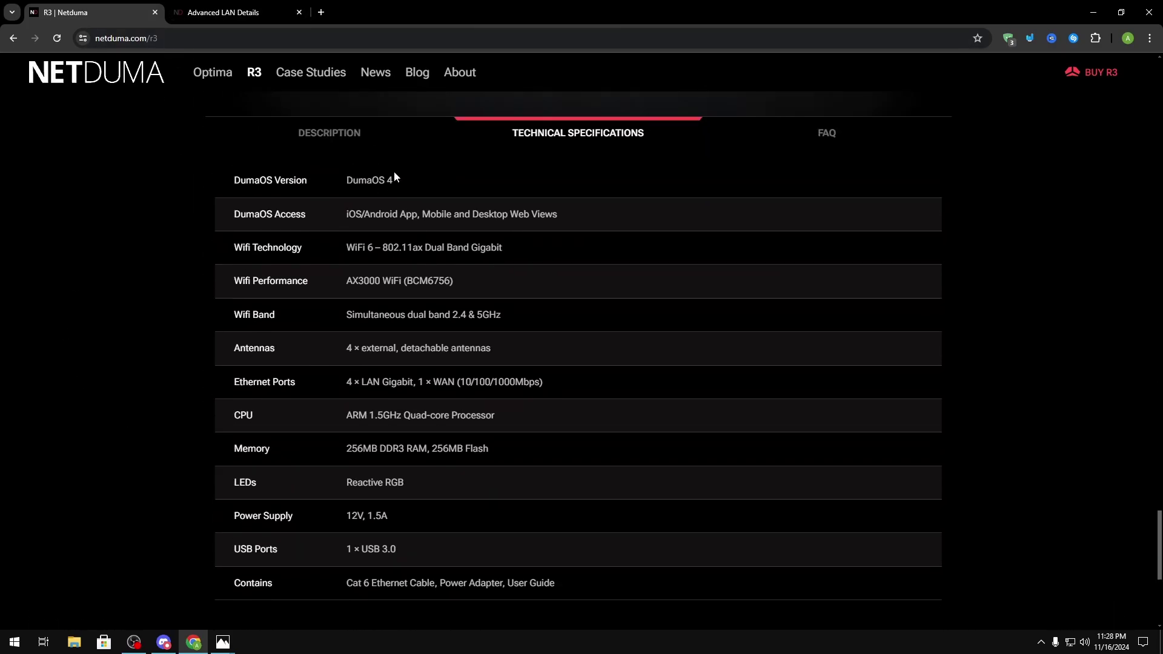
Step: Open the waveform after and waveform baseline screenshots from Photos
mouse_move(223, 642)
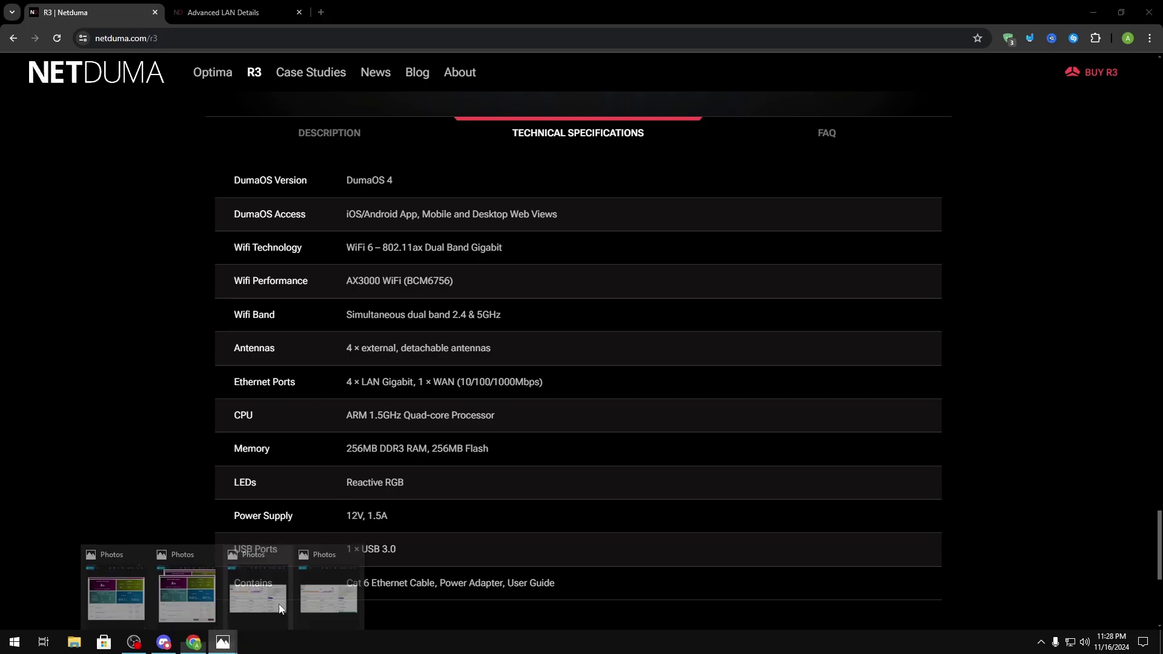
left_click(126, 566)
left_click(187, 590)
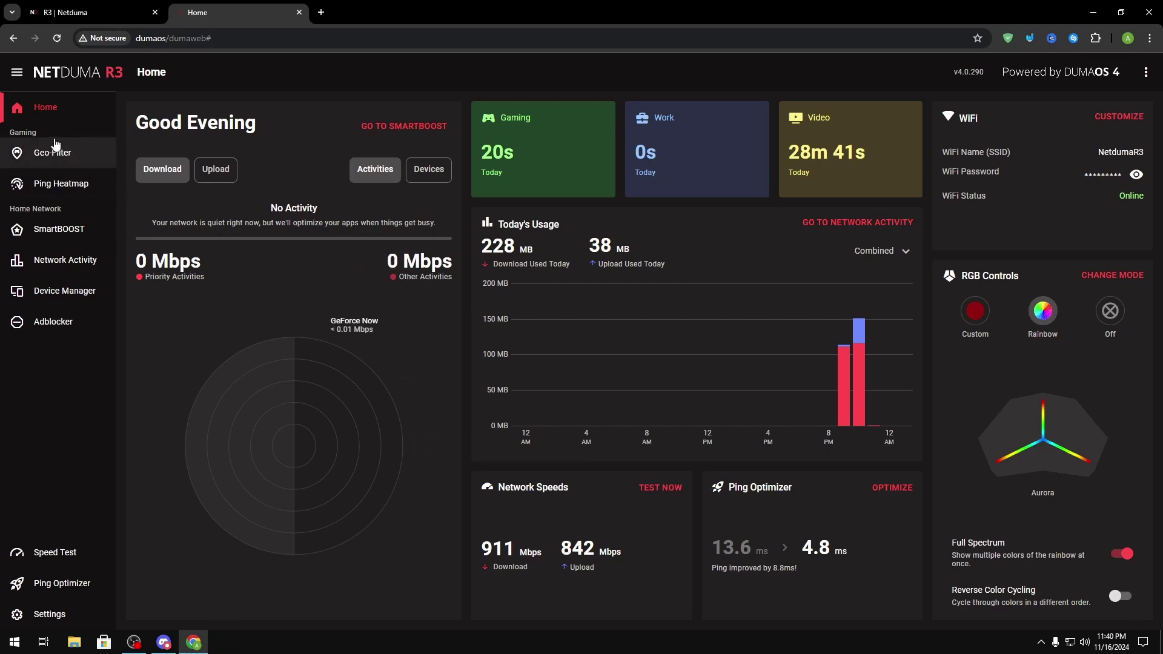
Step: Try a simple, wider Geo-Filter radius, then return to the custom polygon
left_click(55, 154)
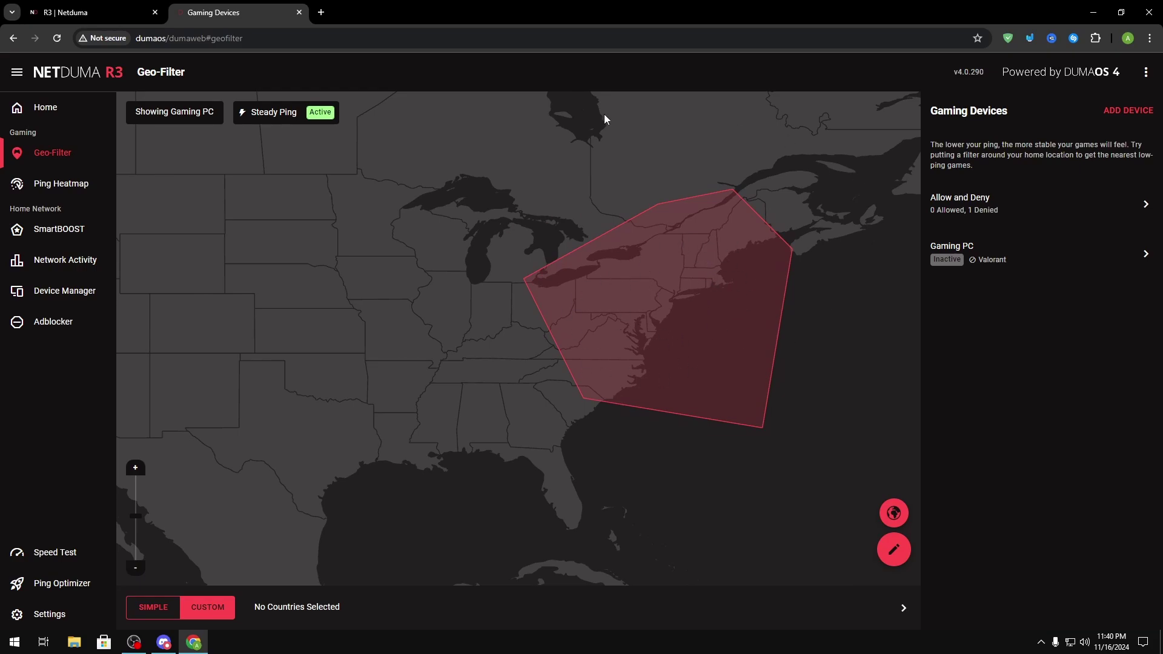
left_click(153, 605)
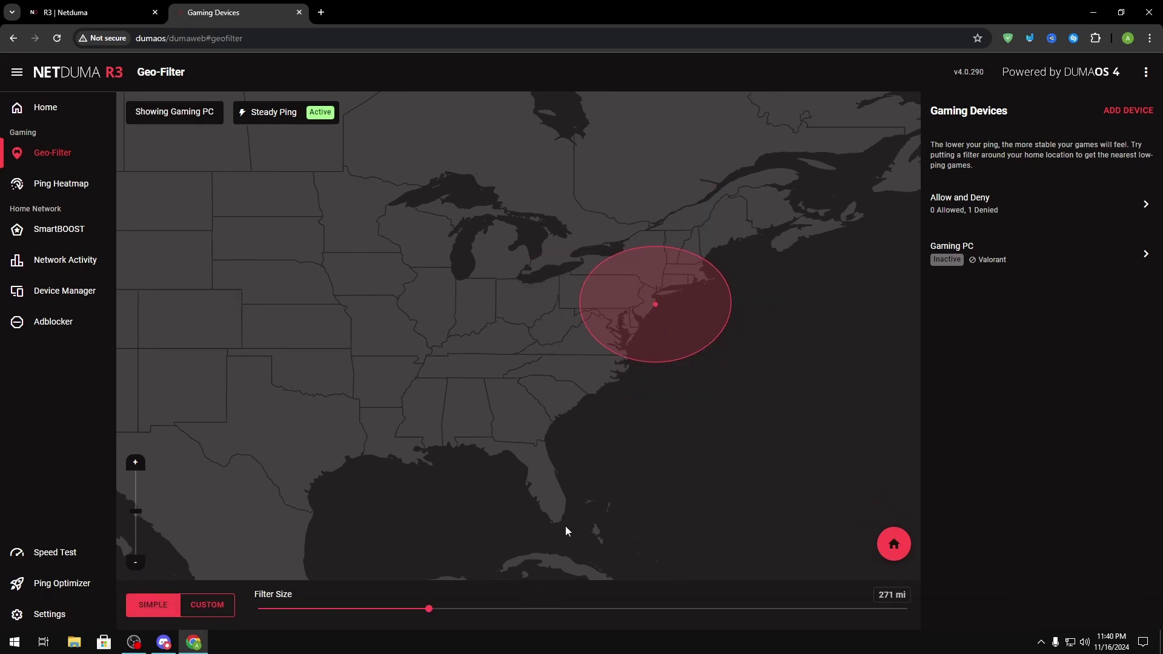
left_click_drag(429, 608, 558, 609)
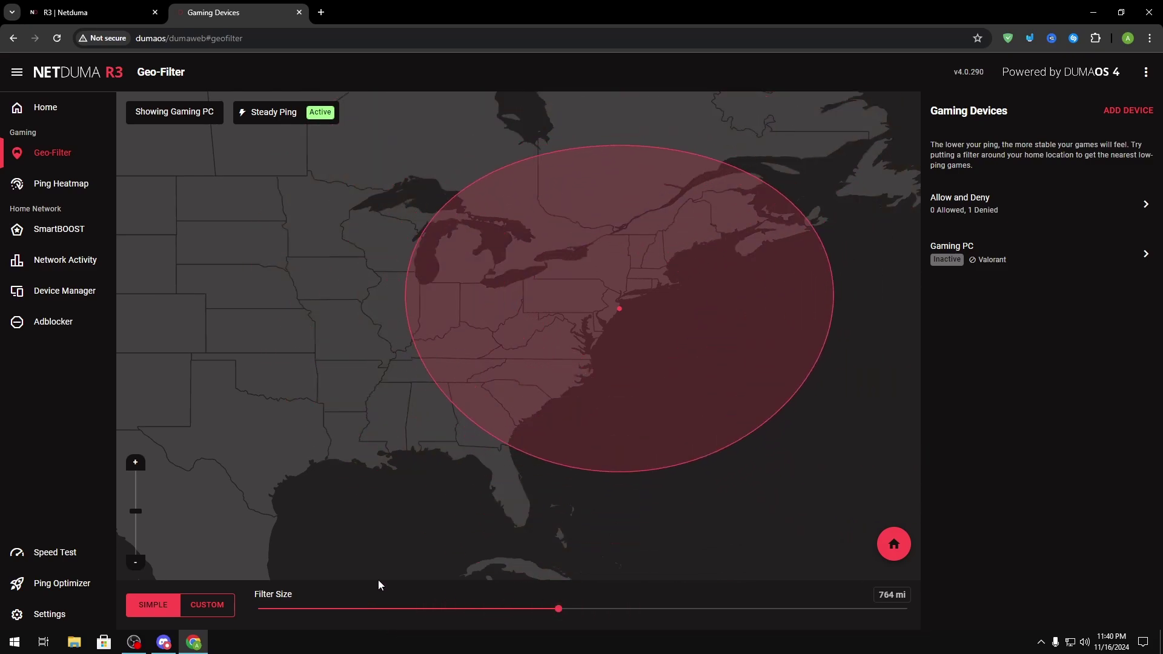
left_click(207, 606)
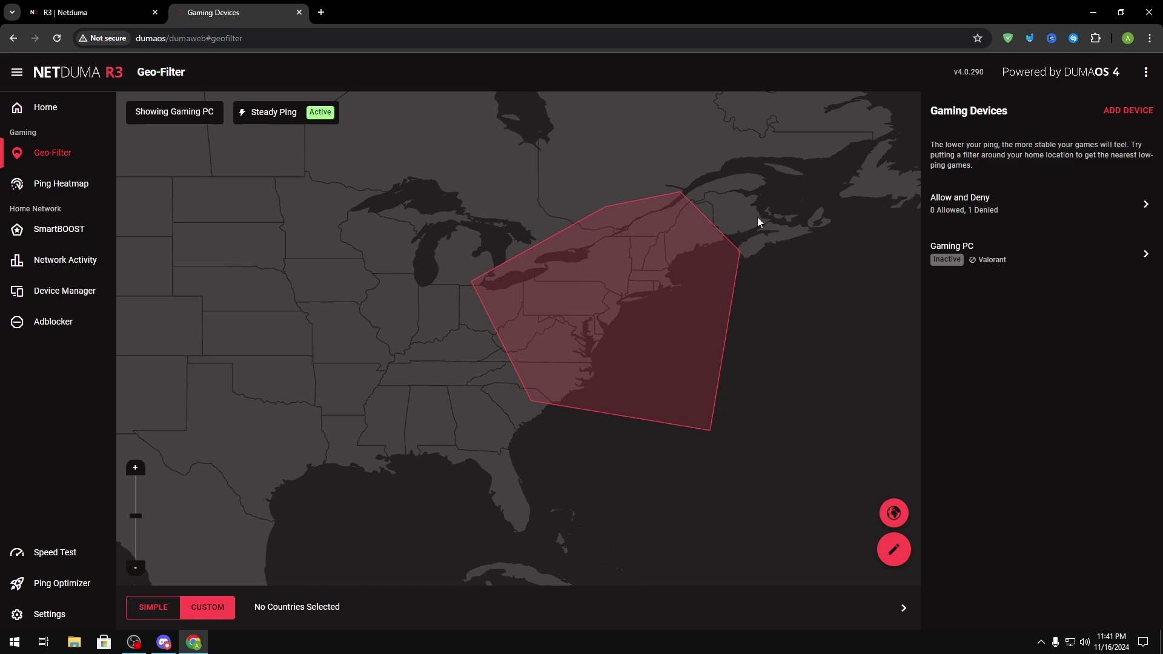
Step: Toggle the Oklahoma City 1 server between Allow and Deny, leaving it denied
left_click(999, 212)
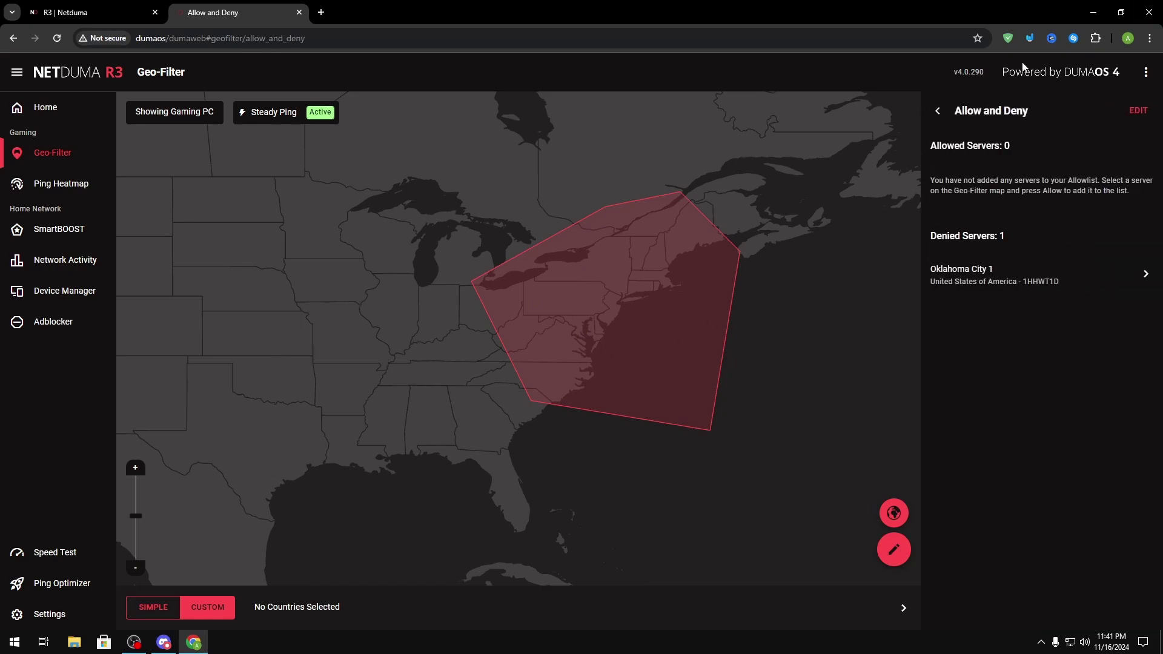
left_click(970, 270)
left_click(1007, 218)
left_click(1101, 217)
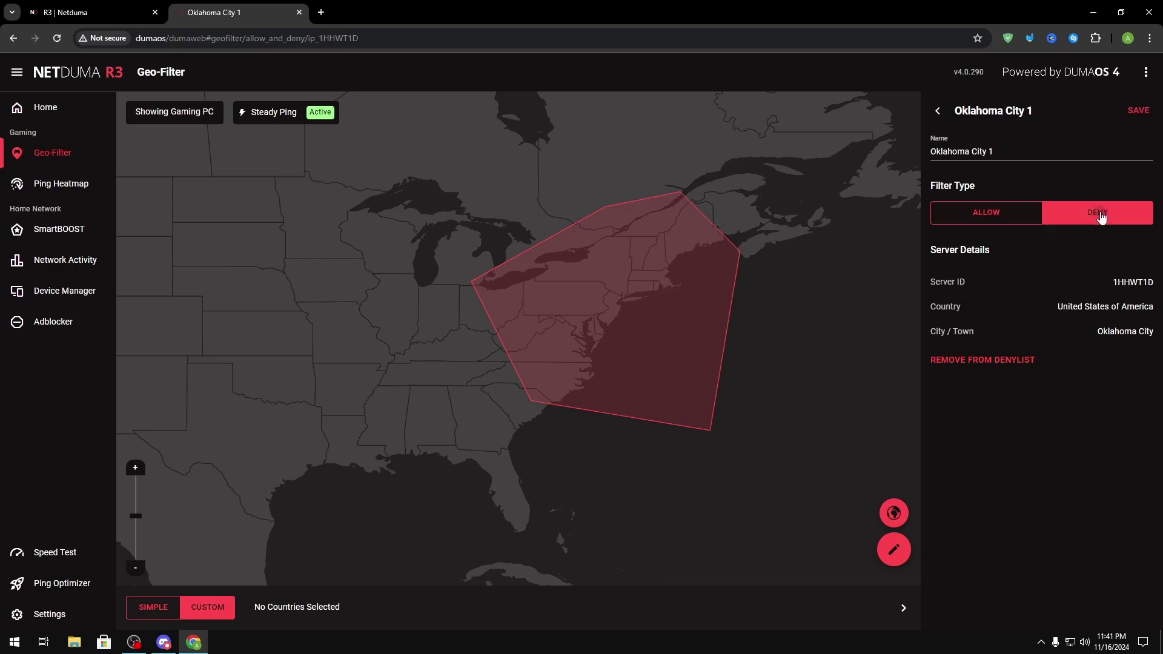
left_click(1005, 223)
left_click(1083, 218)
Step: Show Valorant server pings on the Ping Heatmap and zoom the map
left_click(88, 193)
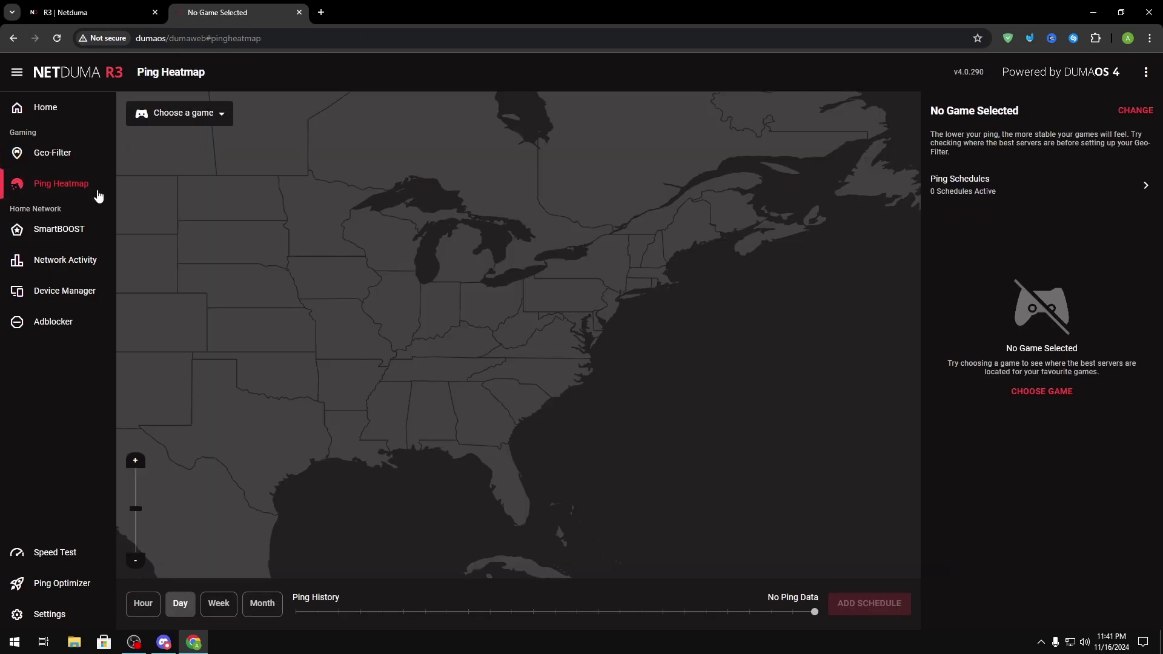
left_click(1060, 404)
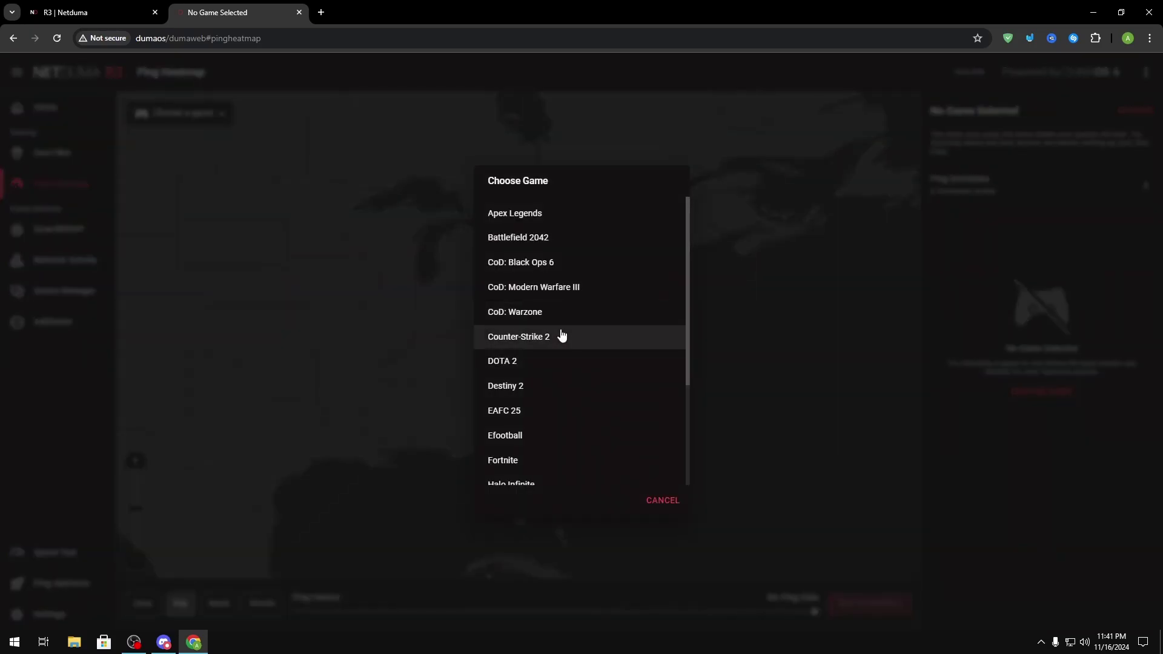
scroll(560, 337, "down", 3)
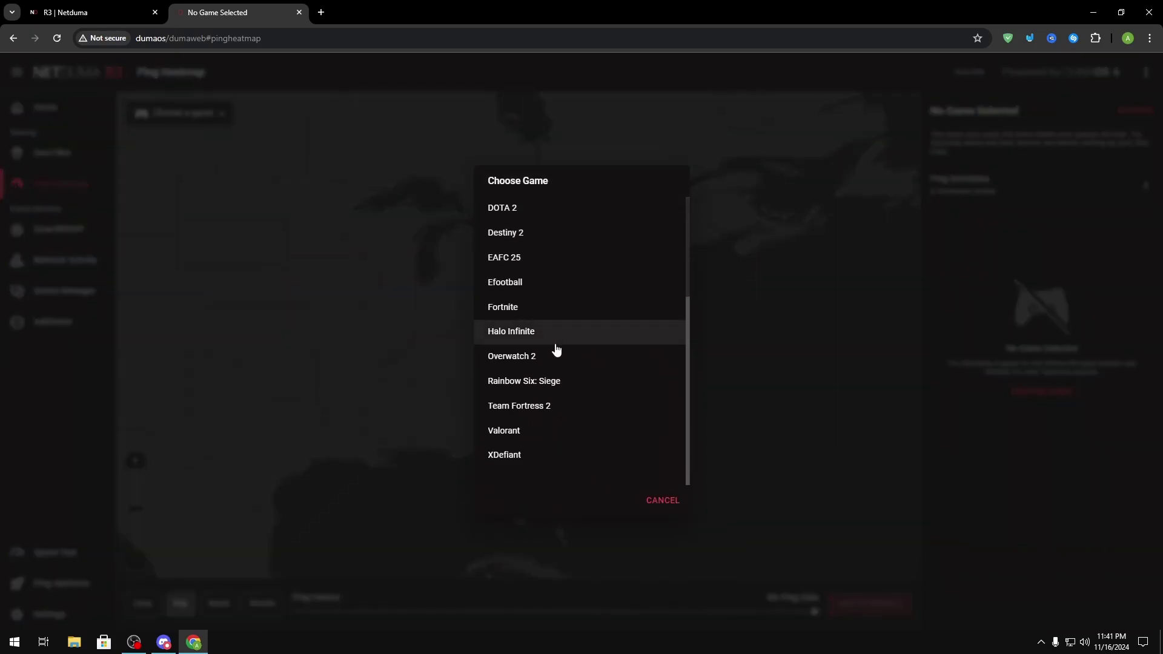
left_click(536, 434)
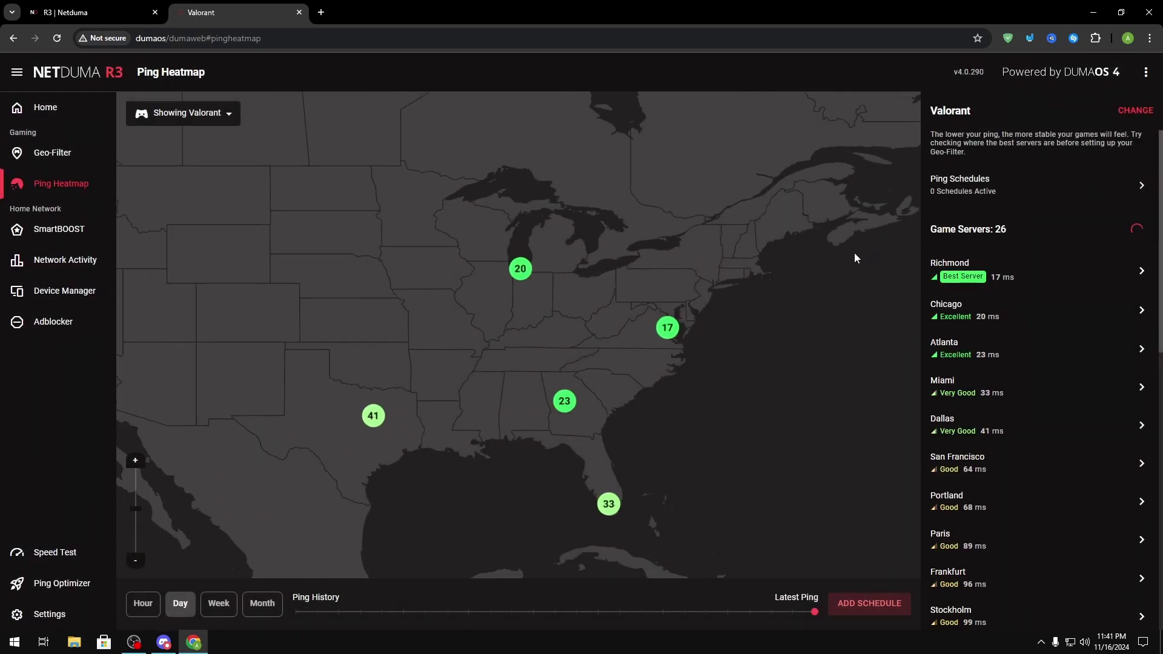
scroll(1011, 321, "down", 4)
scroll(1007, 460, "up", 5)
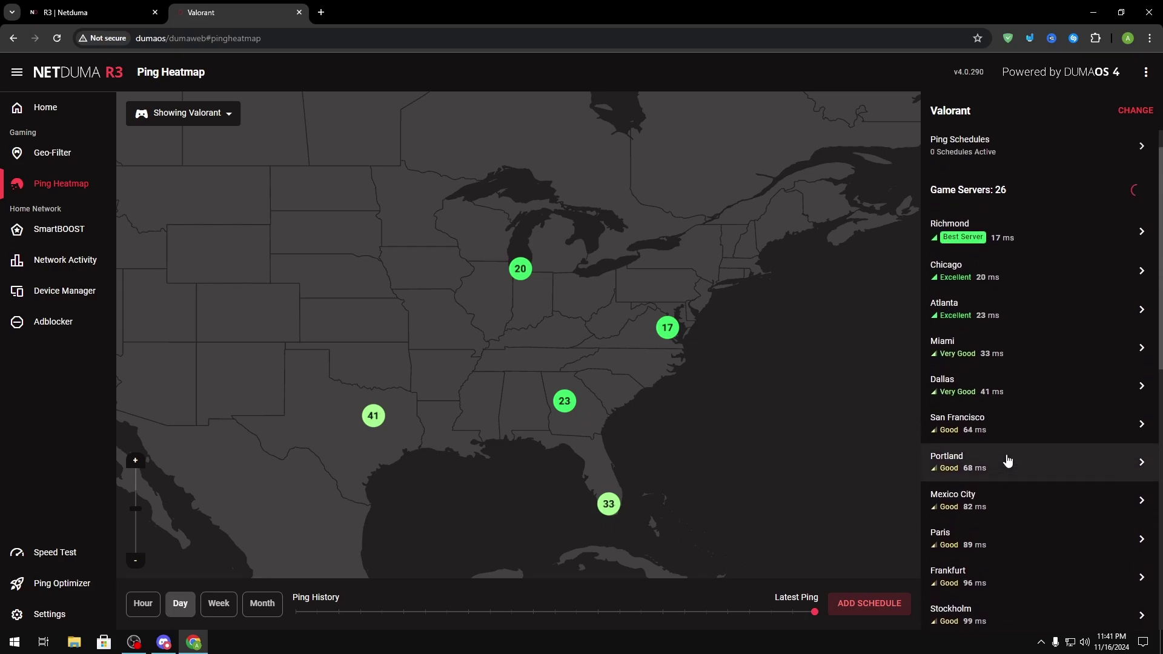
scroll(551, 318, "down", 2)
scroll(616, 309, "down", 3)
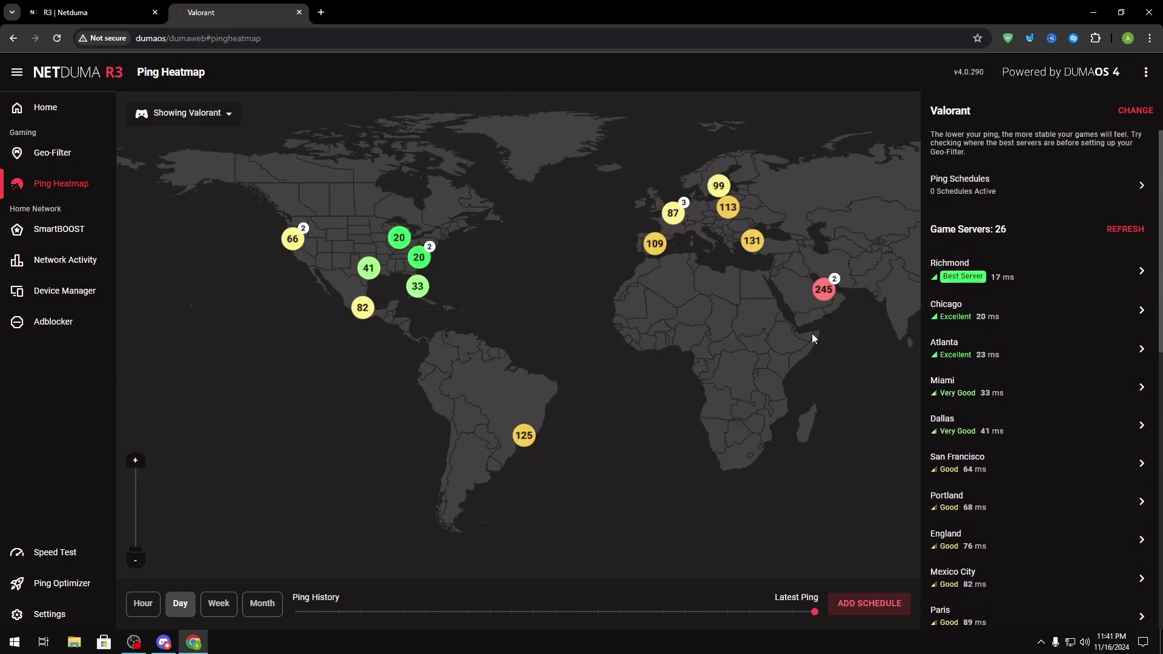
scroll(397, 249, "up", 4)
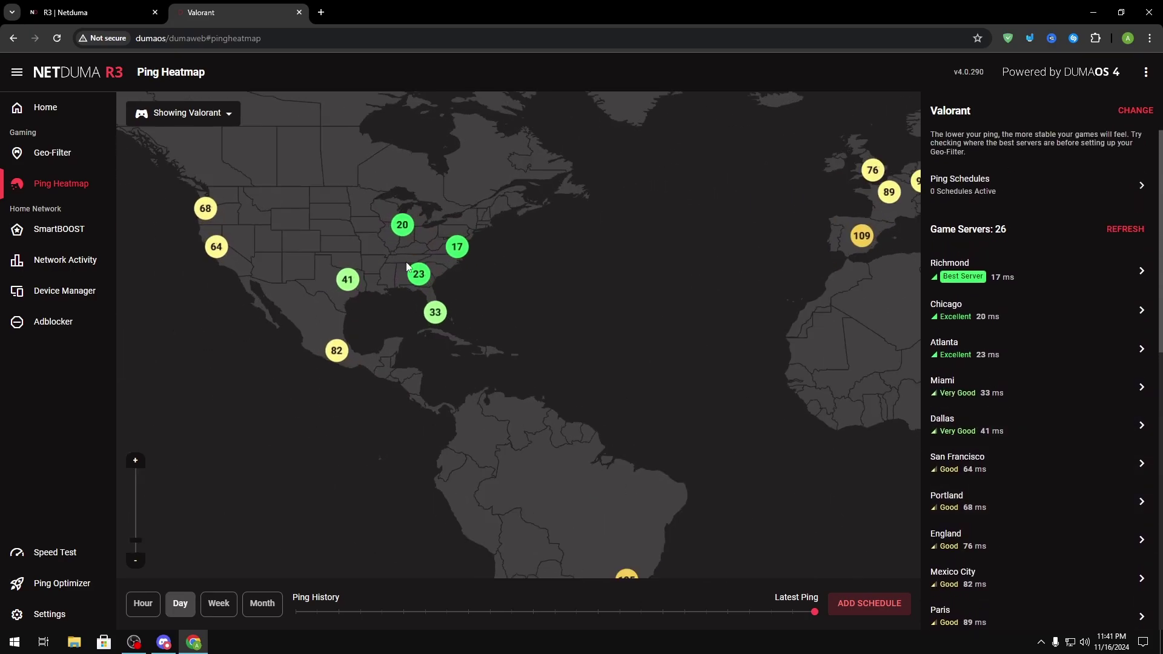
scroll(570, 285, "up", 2)
Step: Pan to the eastern US servers and view the Richmond server's Excellent rating
left_click_drag(475, 252, 691, 301)
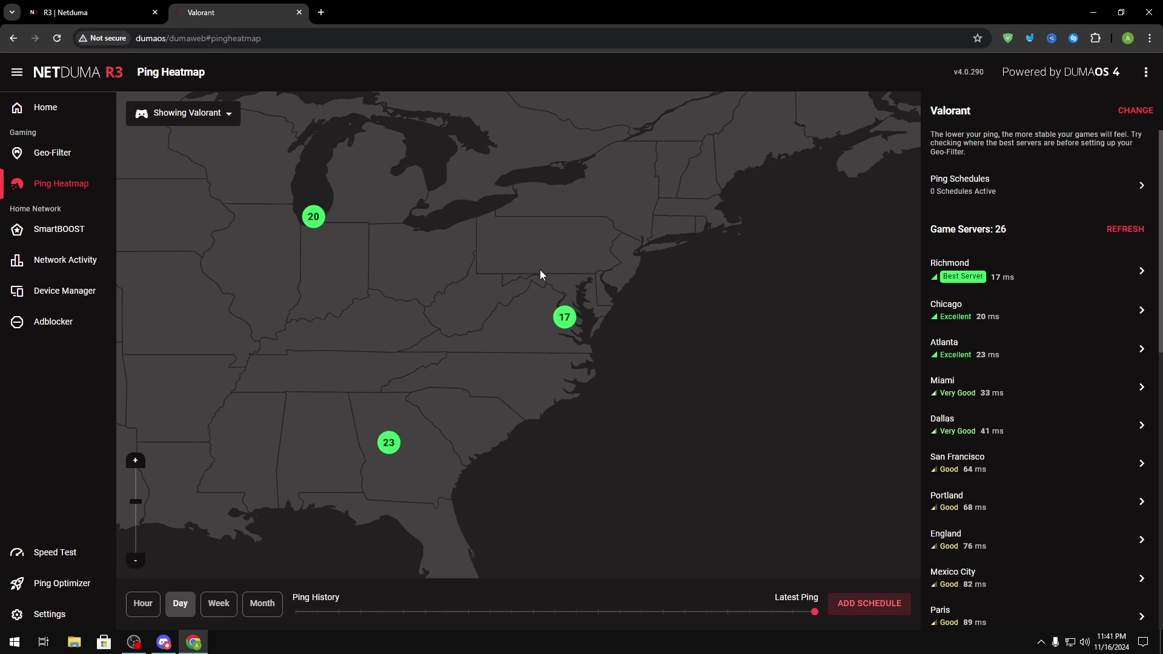
left_click_drag(541, 274, 608, 289)
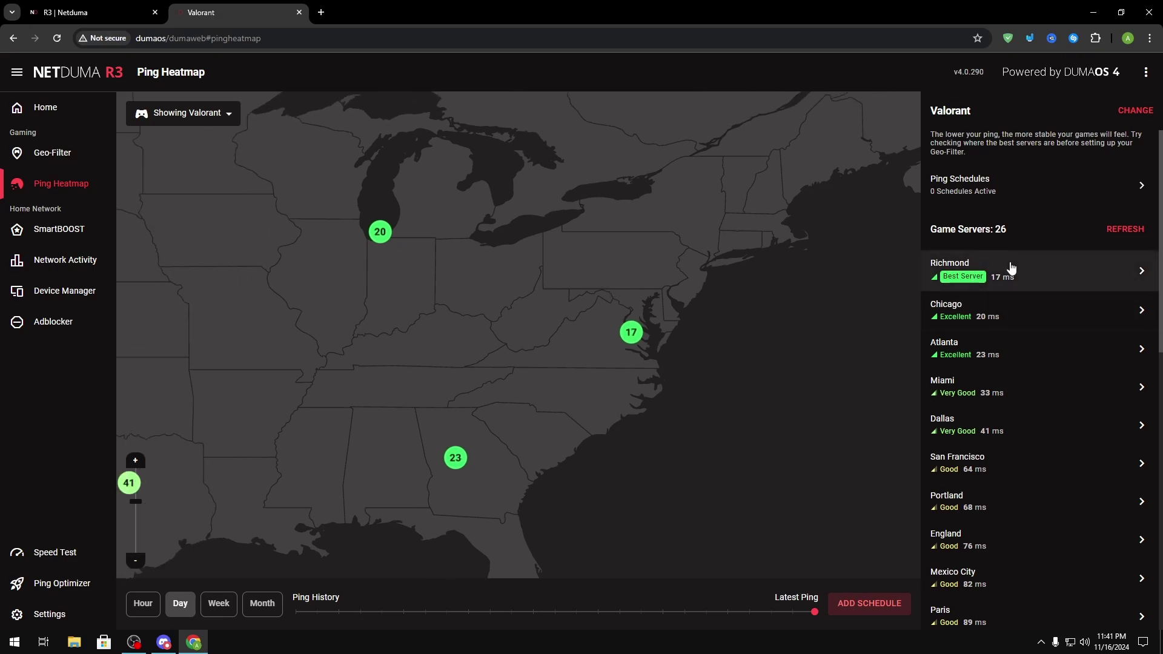
left_click(1010, 267)
left_click_drag(1011, 293, 1062, 304)
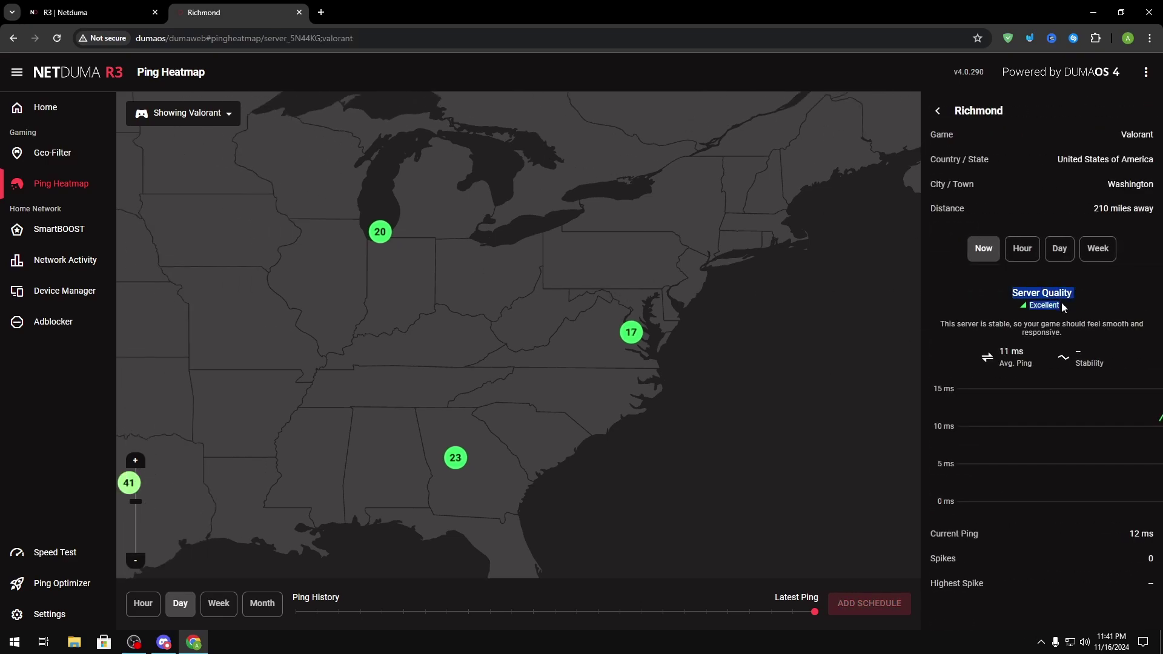
left_click(1061, 303)
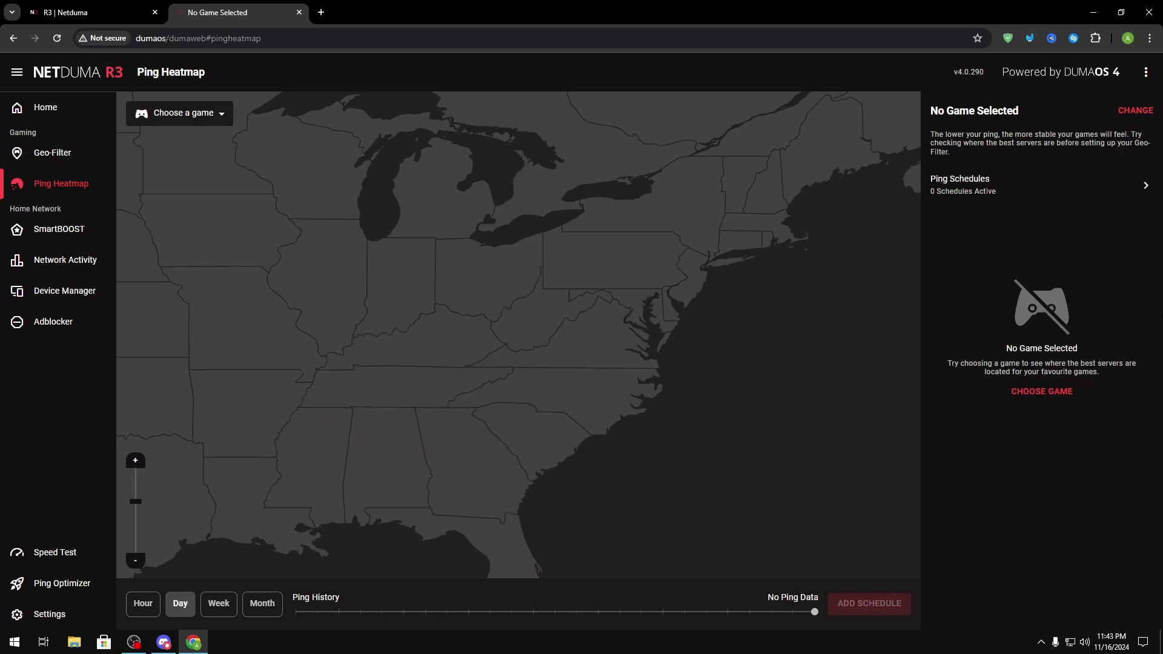
Step: Confirm the Gaming activity's SmartBOOST priority at 1000
left_click(59, 230)
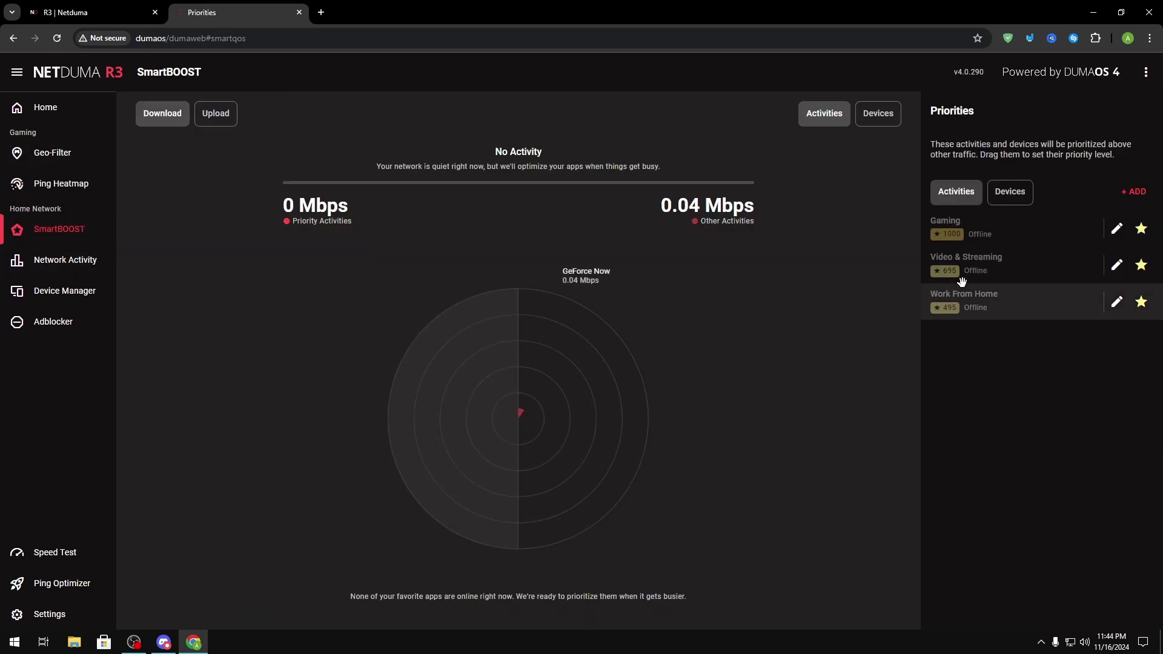
left_click(1117, 229)
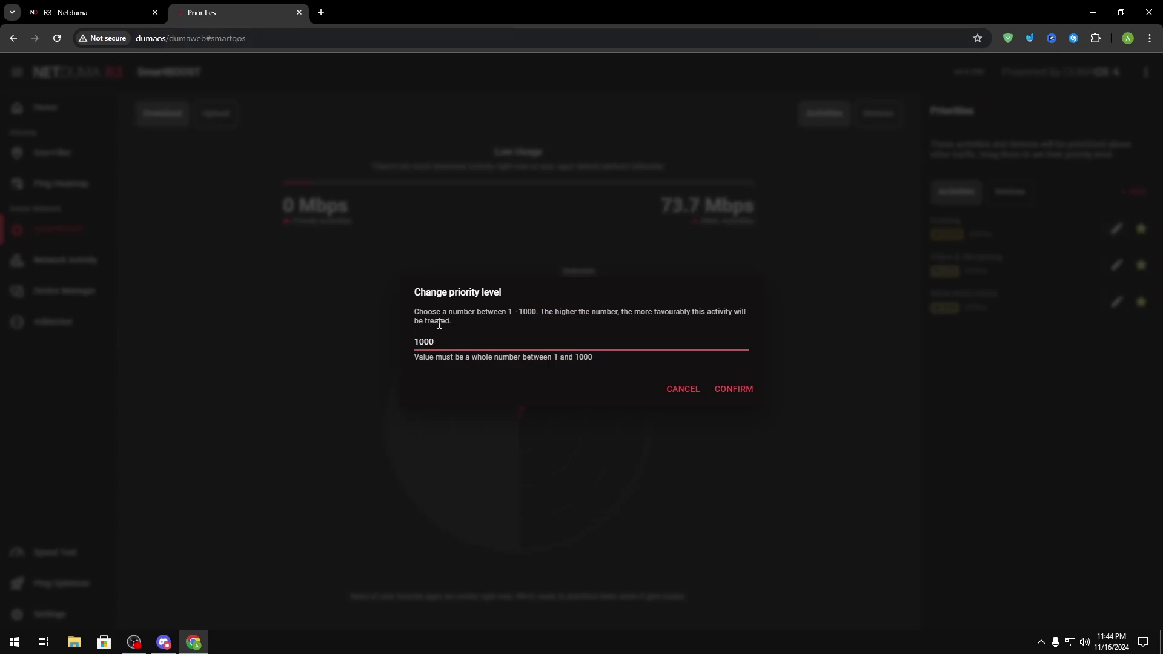
left_click_drag(450, 343, 417, 341)
left_click(737, 391)
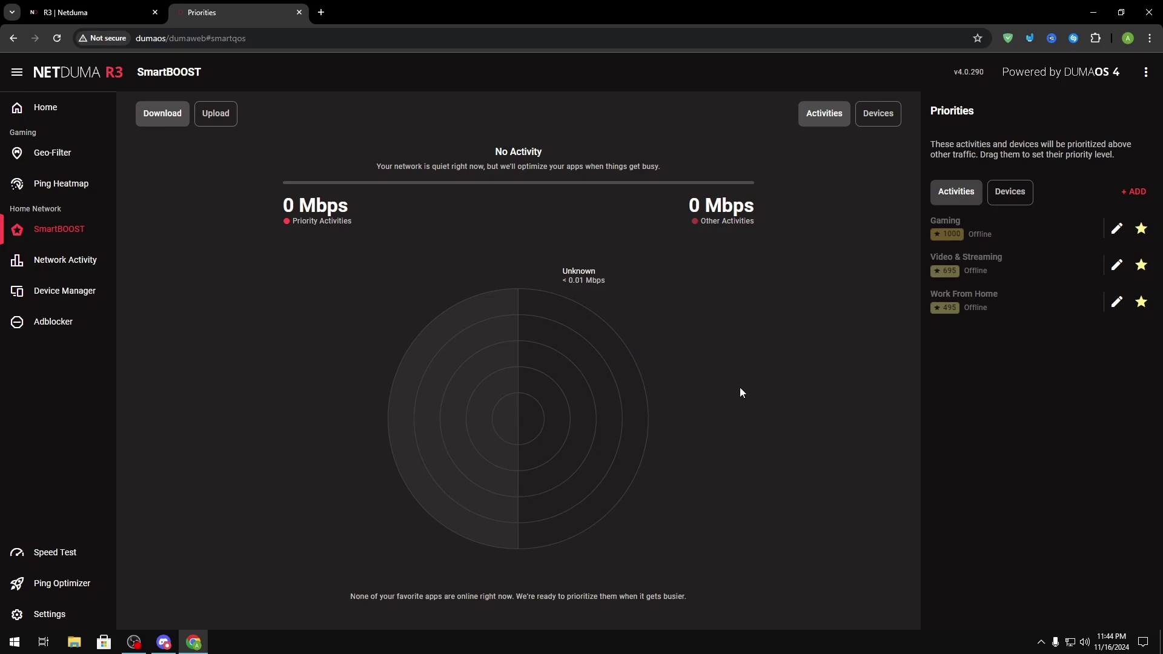
Step: Add Livestream to SmartBOOST with priority 900, then move on to Adblocker
left_click(1134, 192)
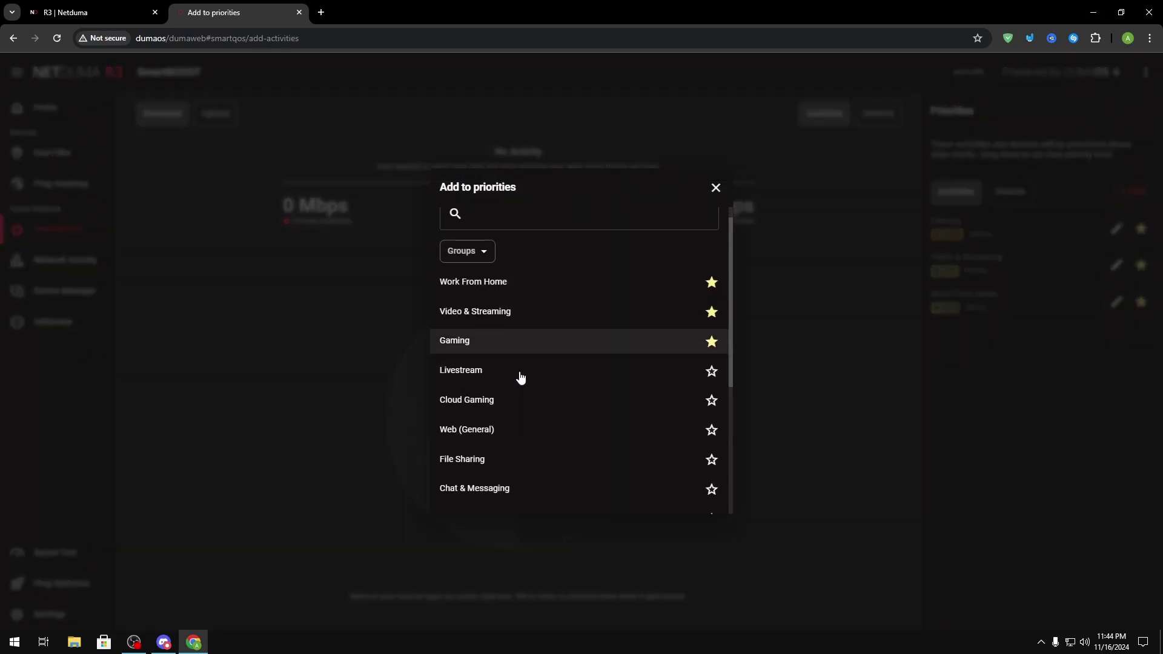
scroll(519, 377, "down", 1)
left_click(523, 326)
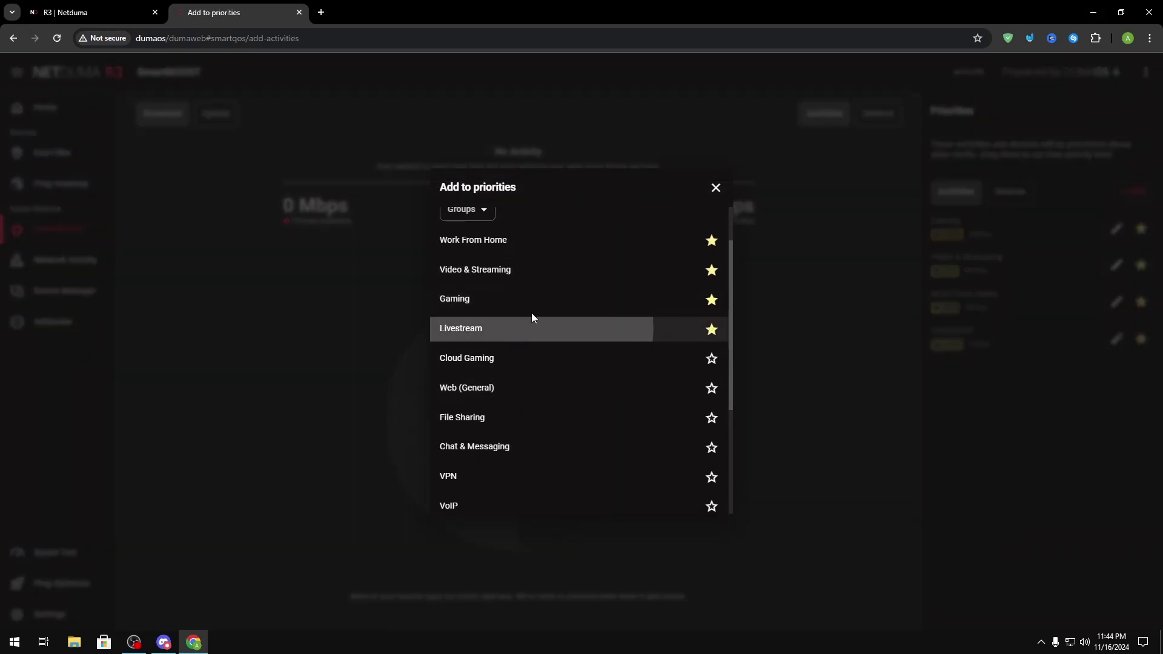
left_click(716, 188)
left_click(1117, 338)
left_click_drag(439, 343, 407, 344)
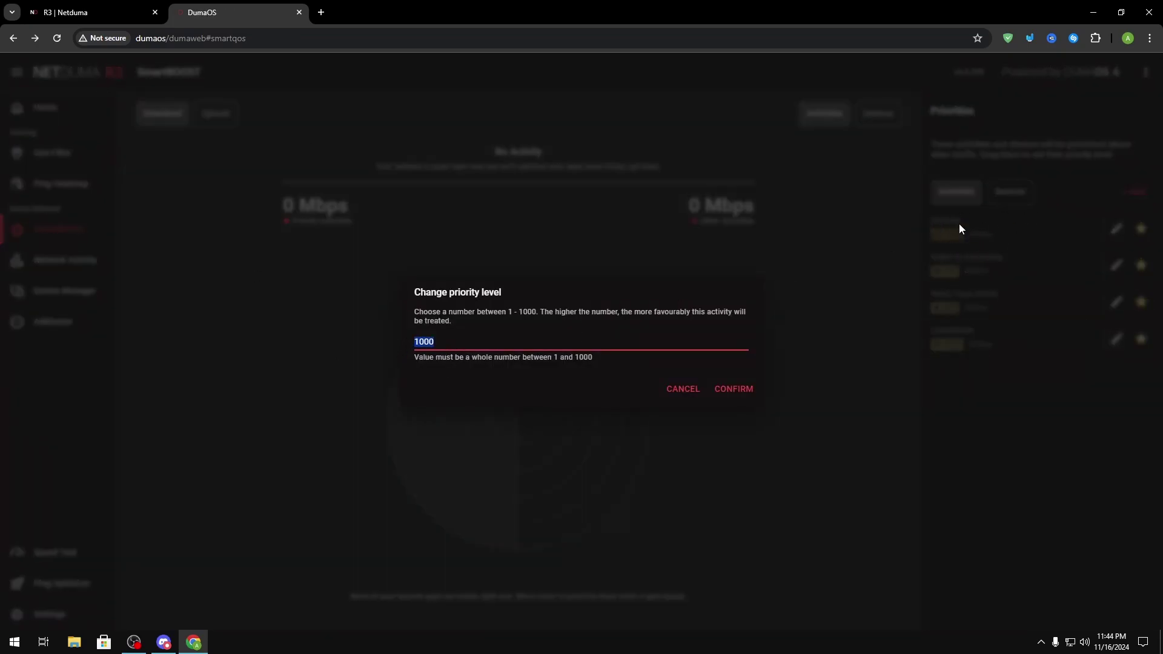
type("900")
left_click(744, 393)
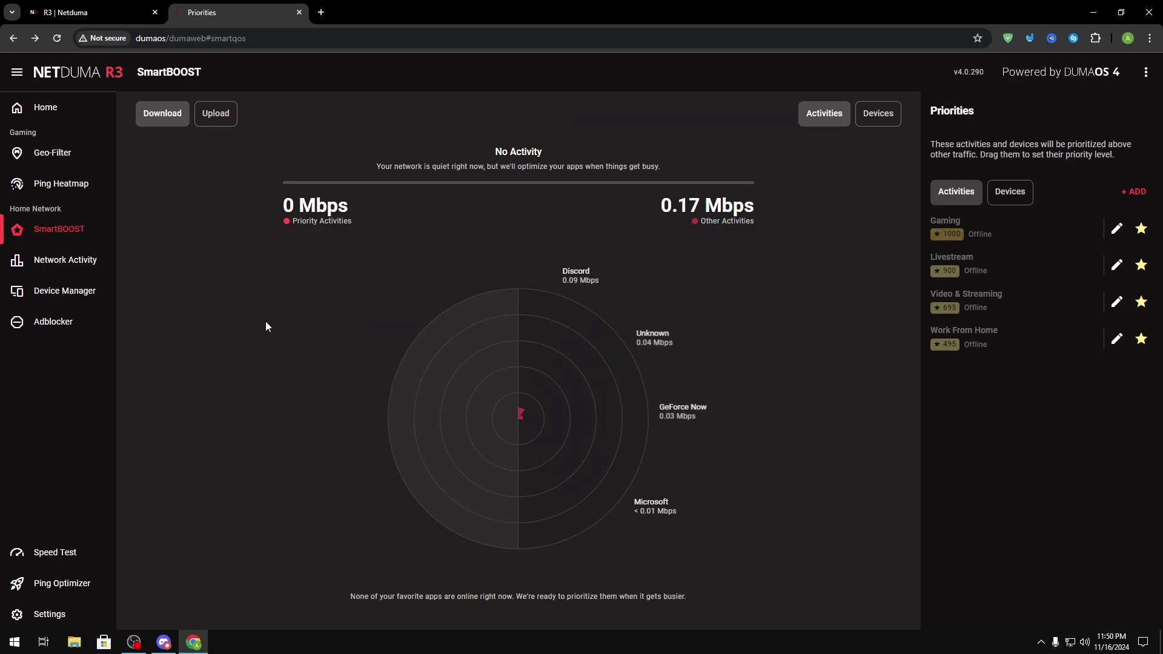
left_click(79, 324)
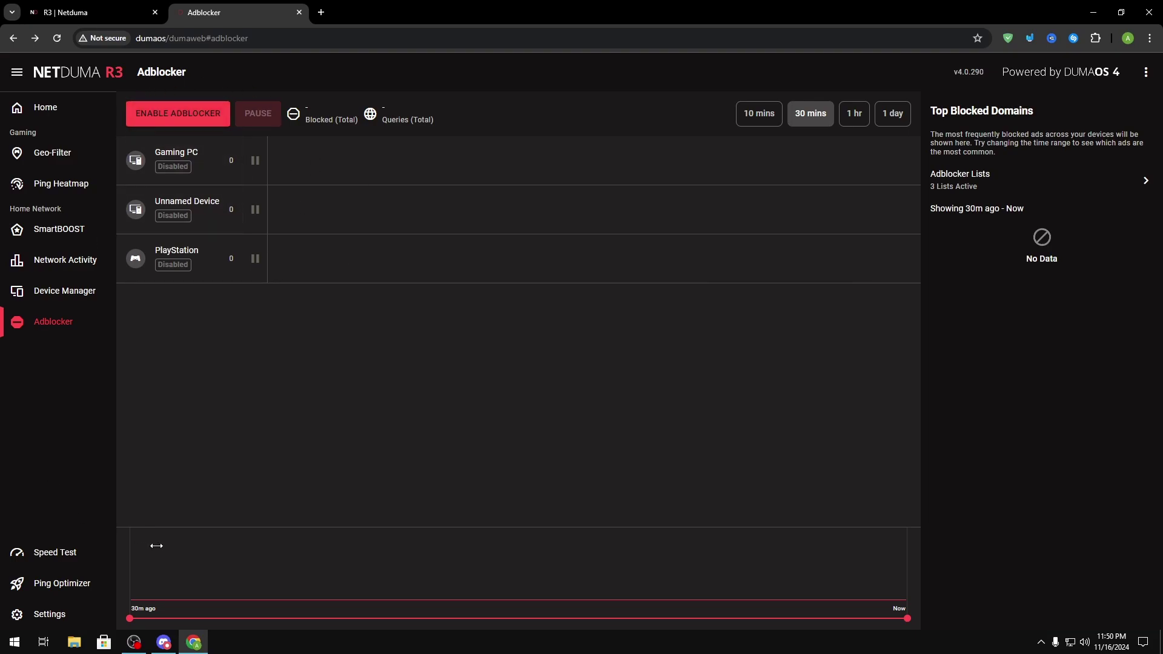
Step: Run OPTIMIZE MY PING in Ping Optimizer, cutting busy ping from 14.5 to 4.7 ms
left_click(62, 583)
left_click_drag(518, 167, 468, 172)
left_click(598, 432)
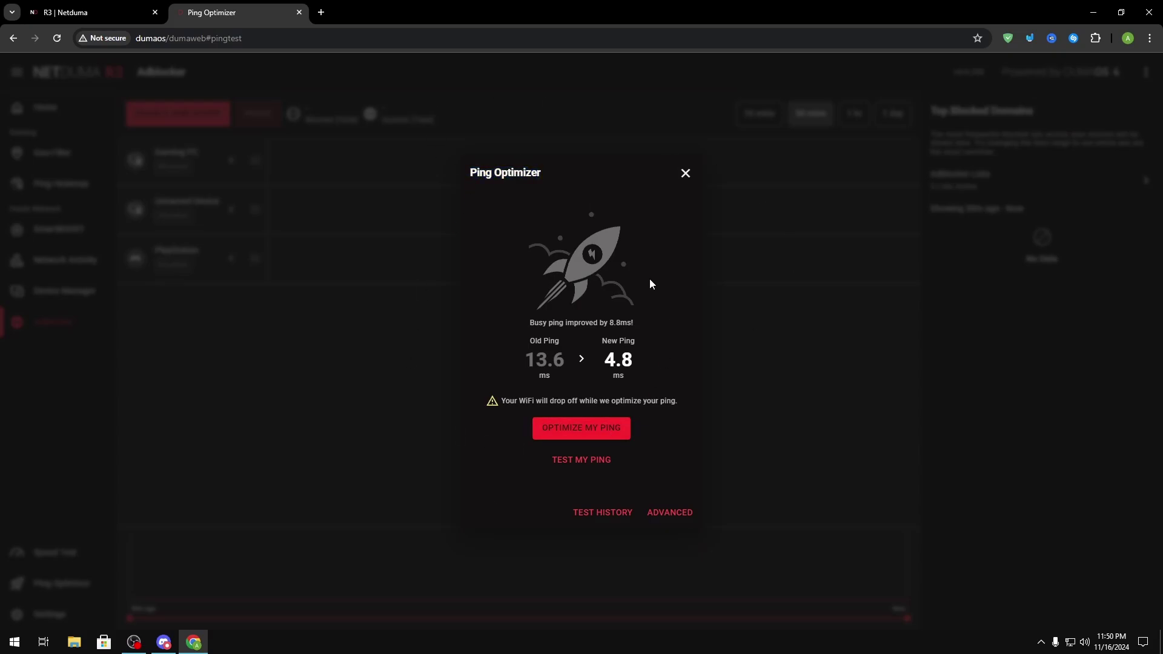
left_click(589, 433)
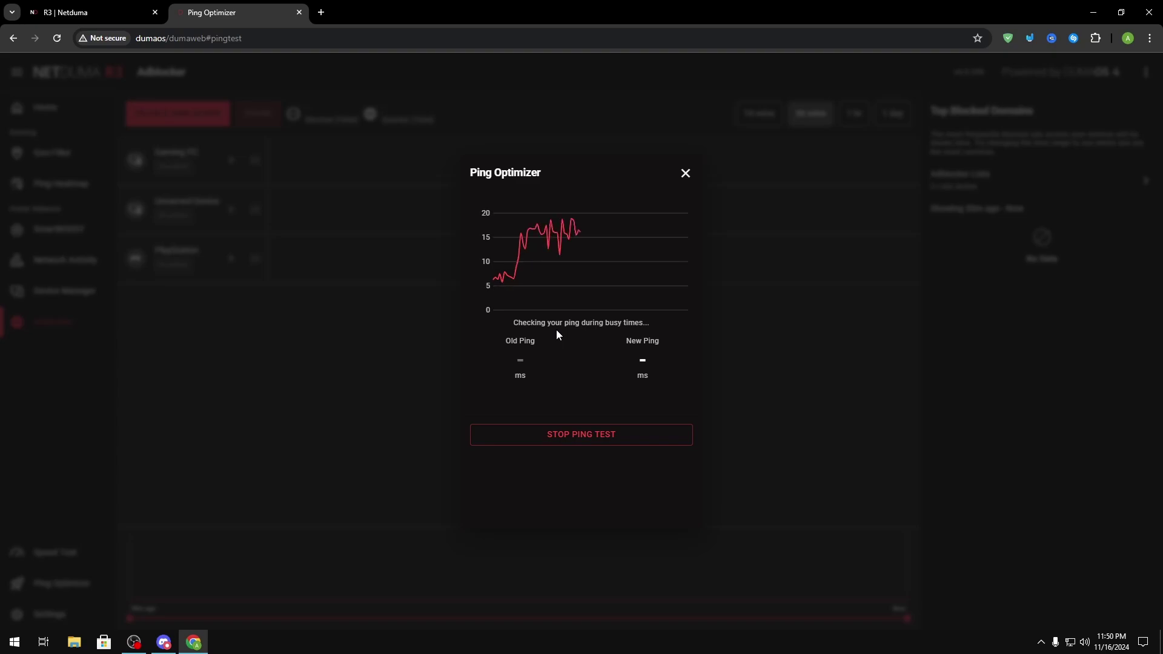
left_click_drag(534, 341, 498, 344)
left_click(499, 342)
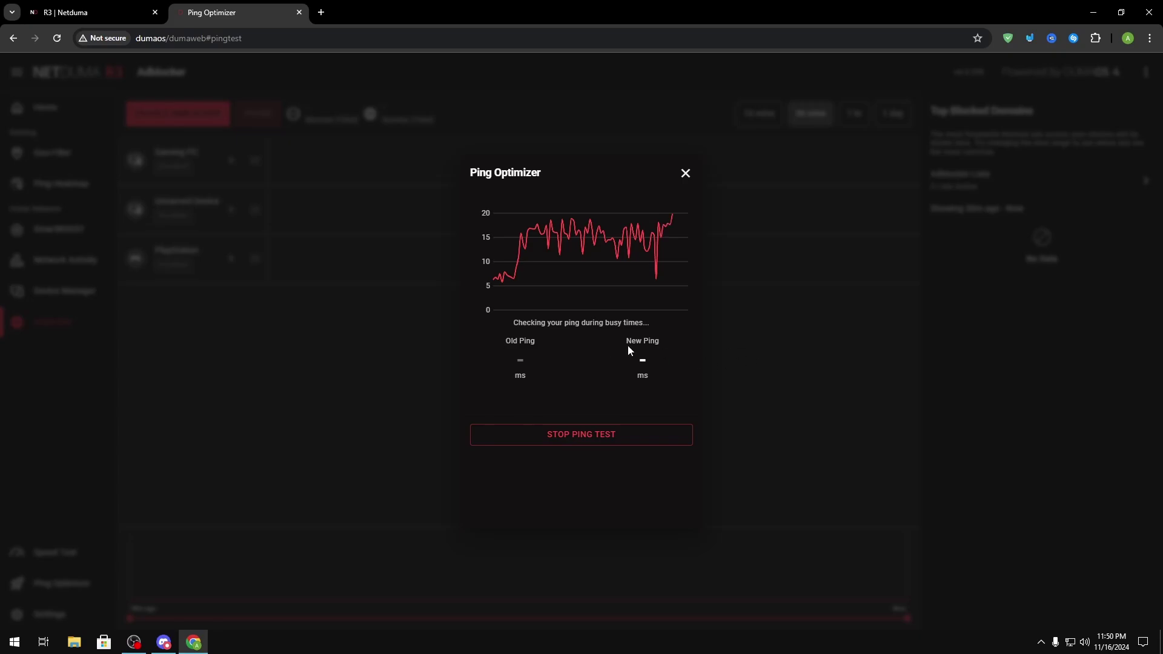
left_click_drag(628, 345, 664, 343)
left_click(664, 362)
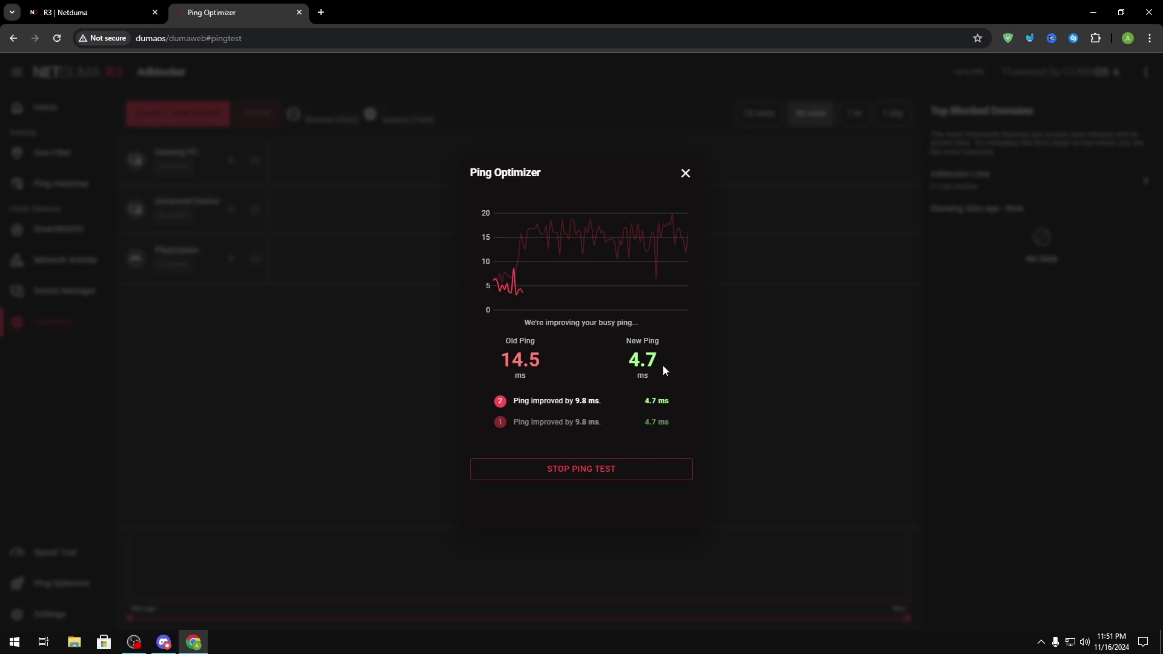
Step: Go back to the Home dashboard showing ping improved from 13.6 to 4.8 ms
left_click_drag(546, 174, 462, 171)
left_click(463, 166)
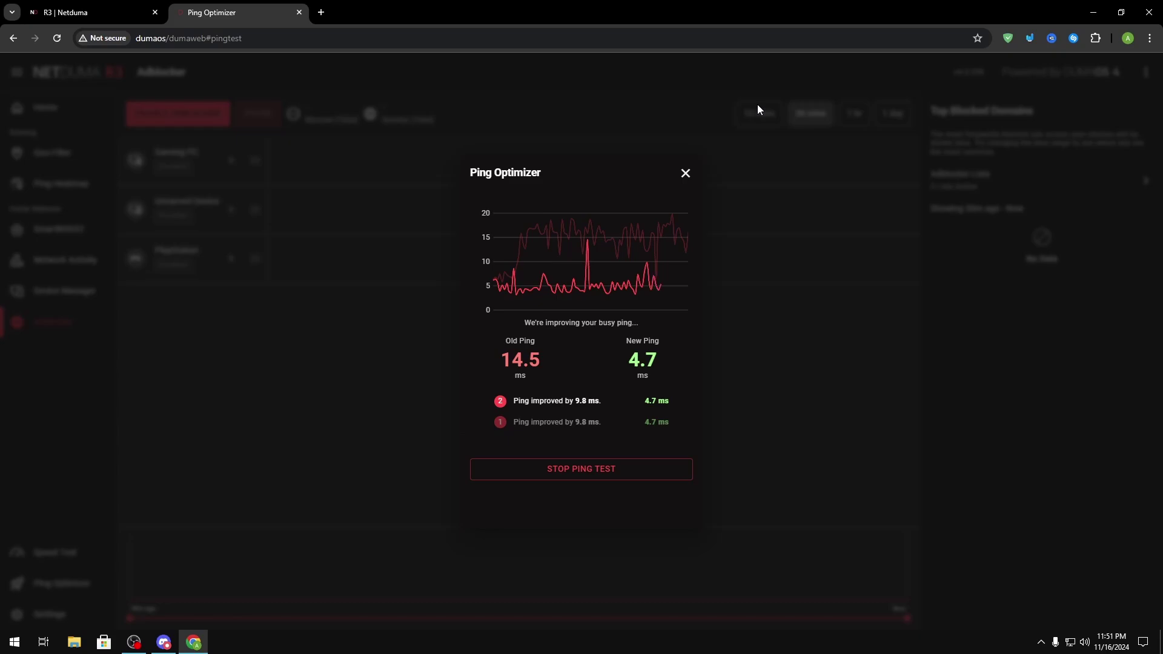
key("alt+Left")
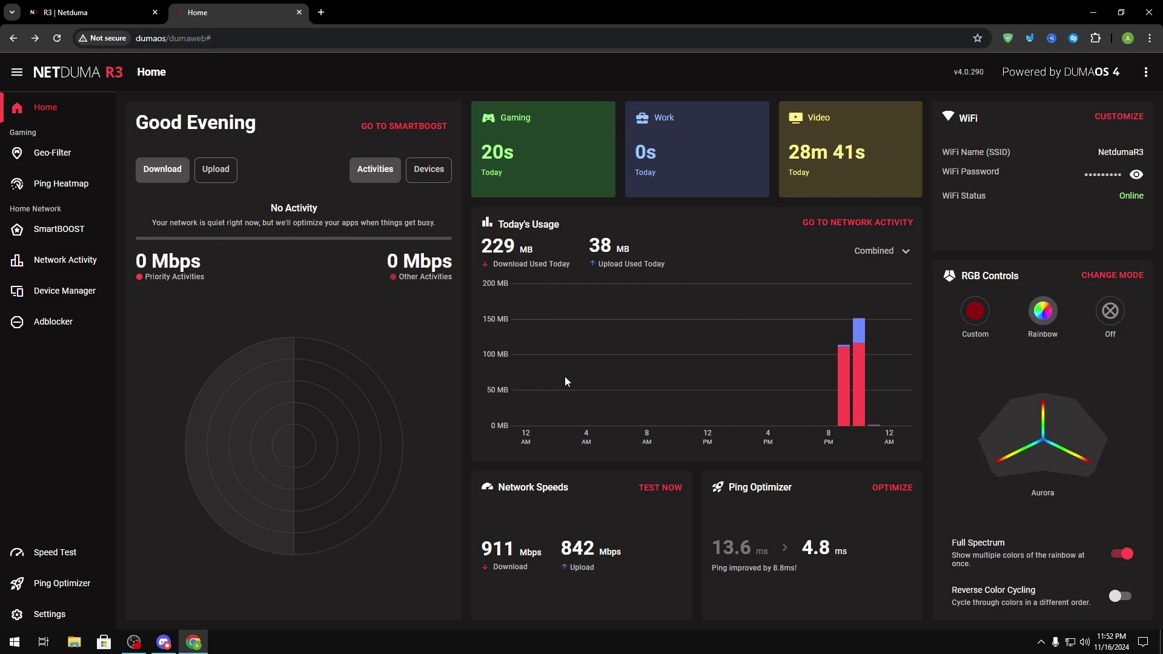
key("super+d")
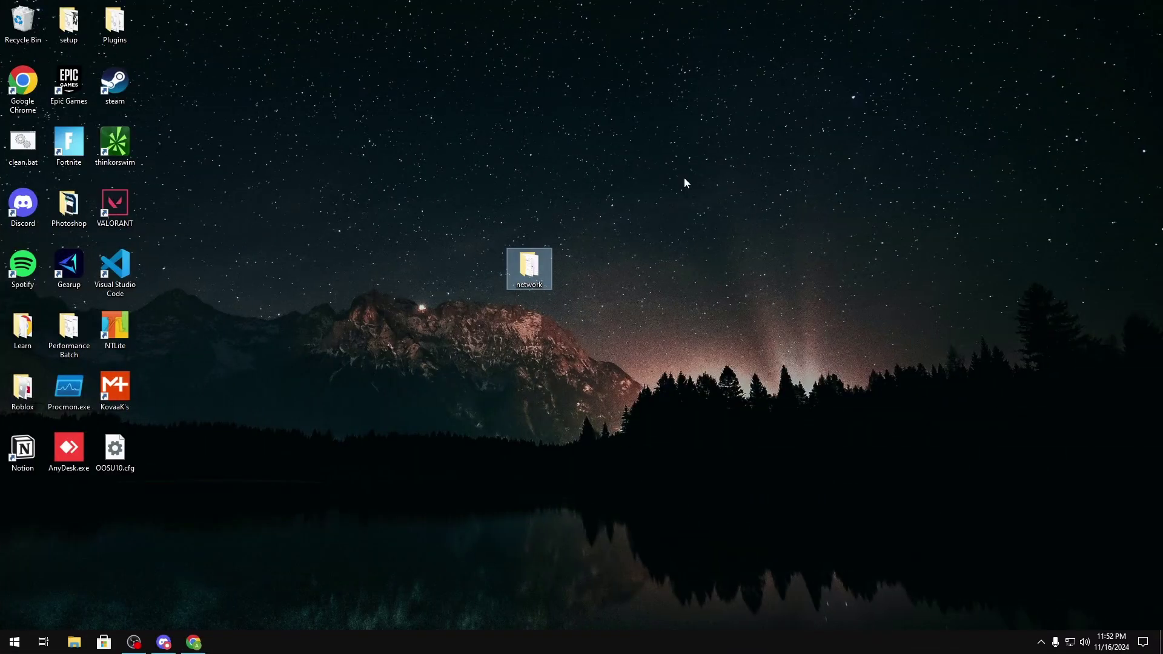